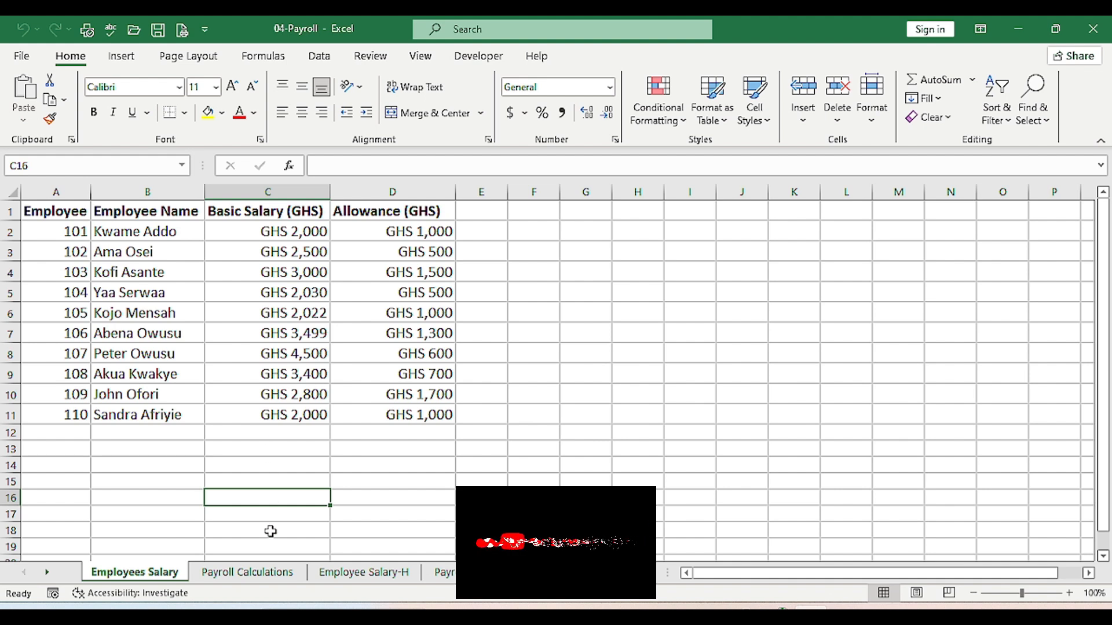
# Show the Payroll Calculations sheet, glancing at the Employees Salary source data before returning
pyautogui.click(253, 573)
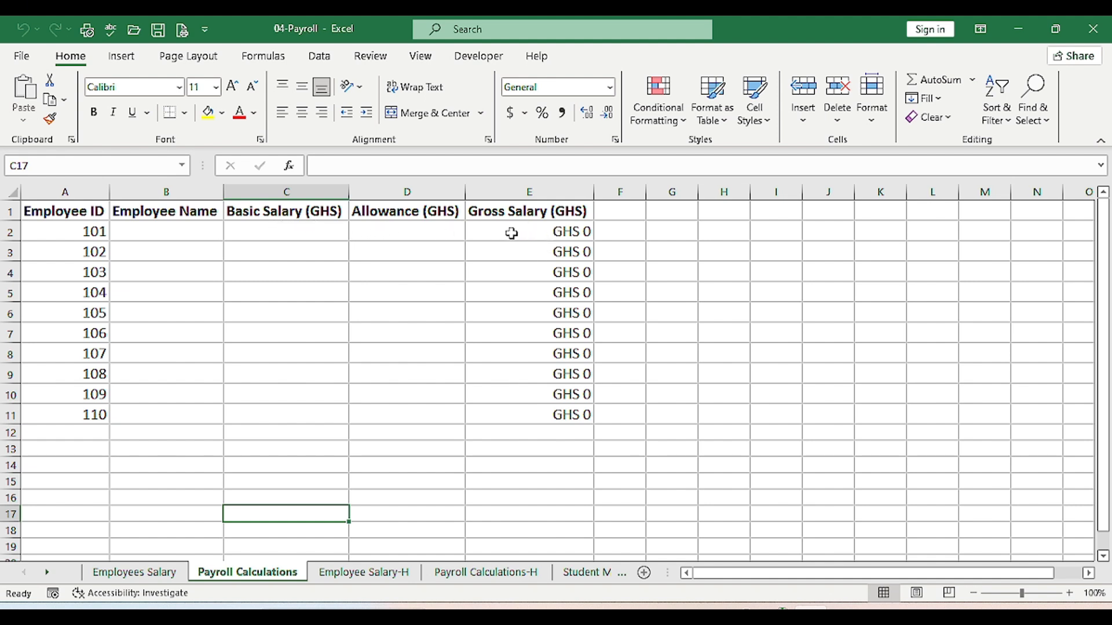
pyautogui.click(120, 573)
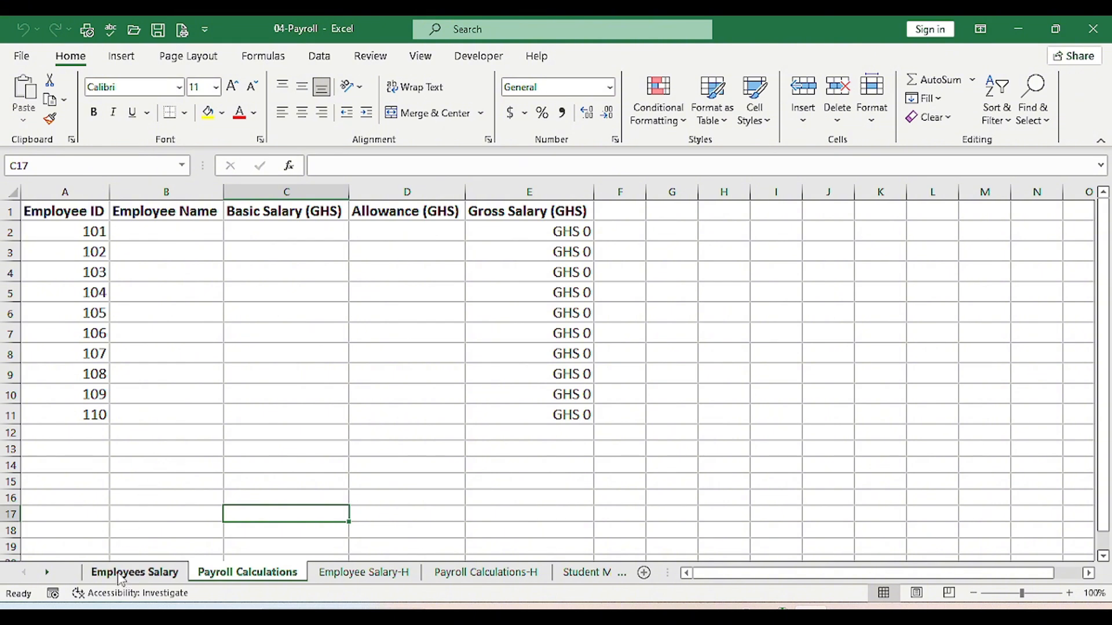
pyautogui.click(234, 573)
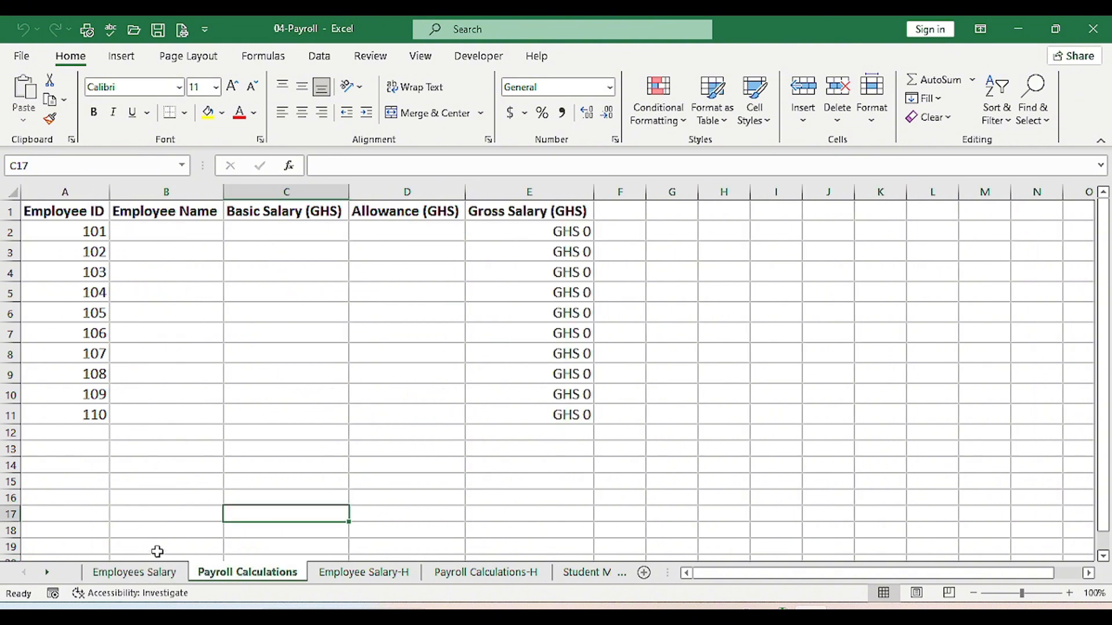
# Start a VLOOKUP in B2 using A2 and the 'Employees Salary'!A2:D11 table
pyautogui.click(173, 234)
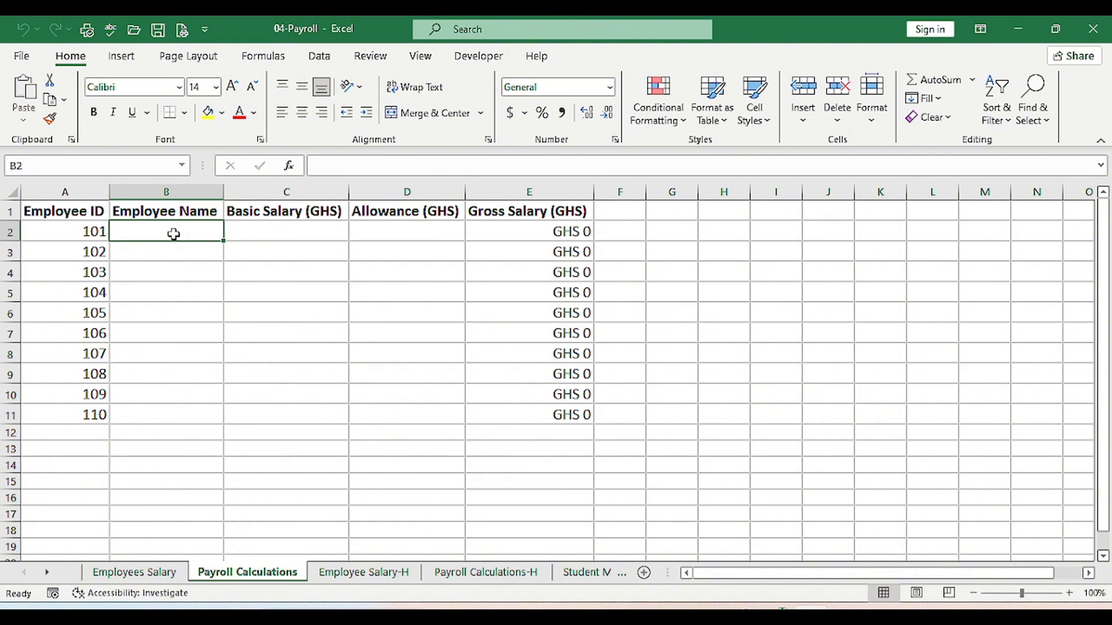
pyautogui.write('=')
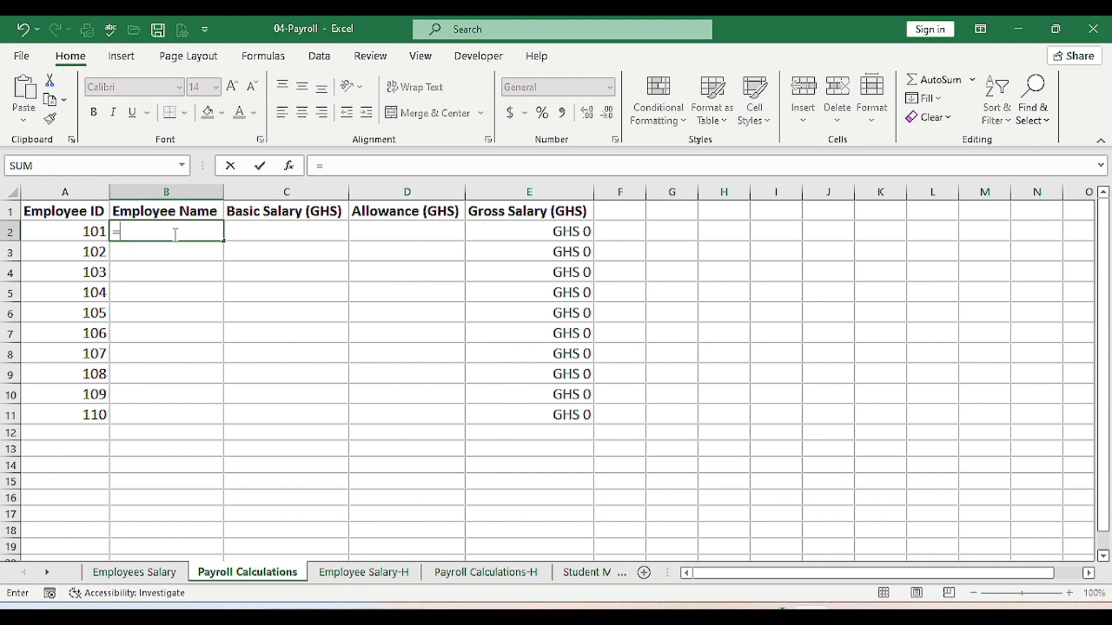
pyautogui.write('vlo')
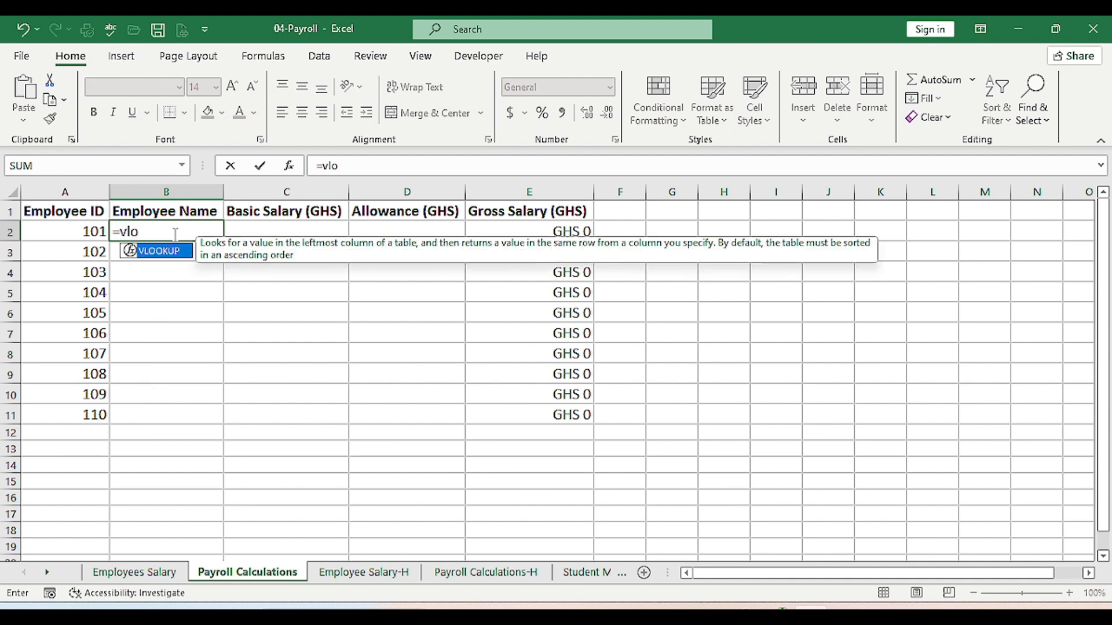
pyautogui.press('Tab')
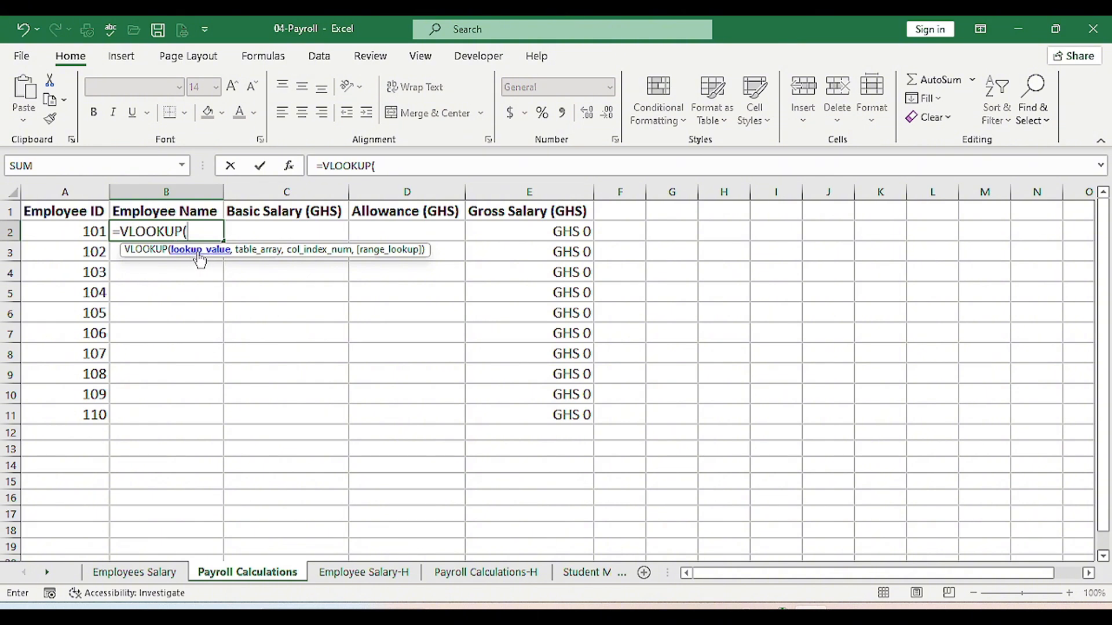
pyautogui.click(86, 232)
pyautogui.write(',')
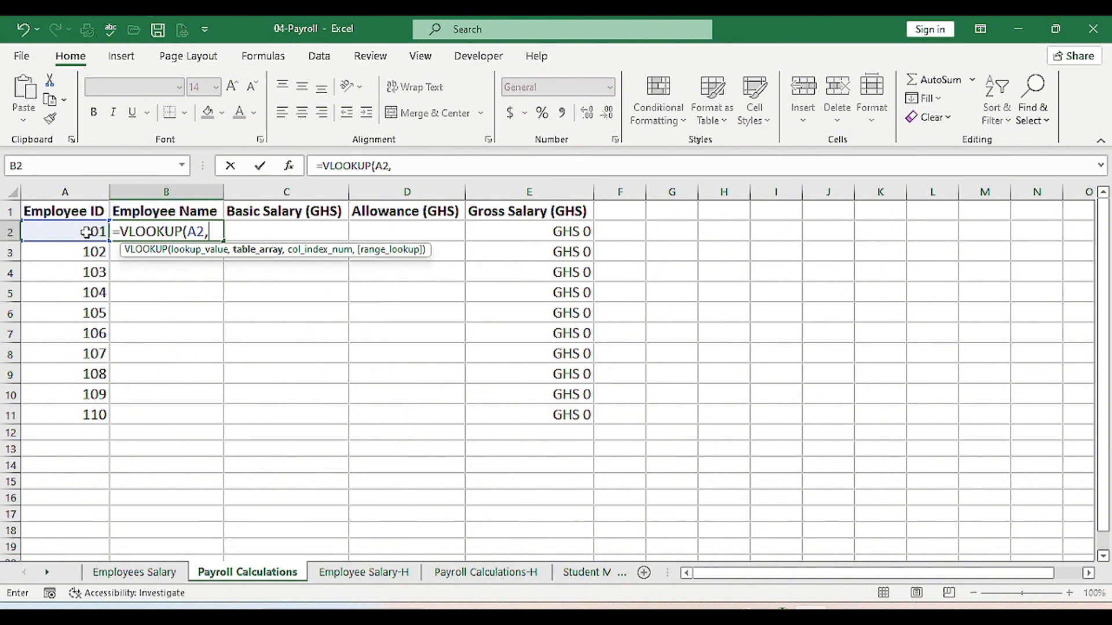
pyautogui.click(140, 572)
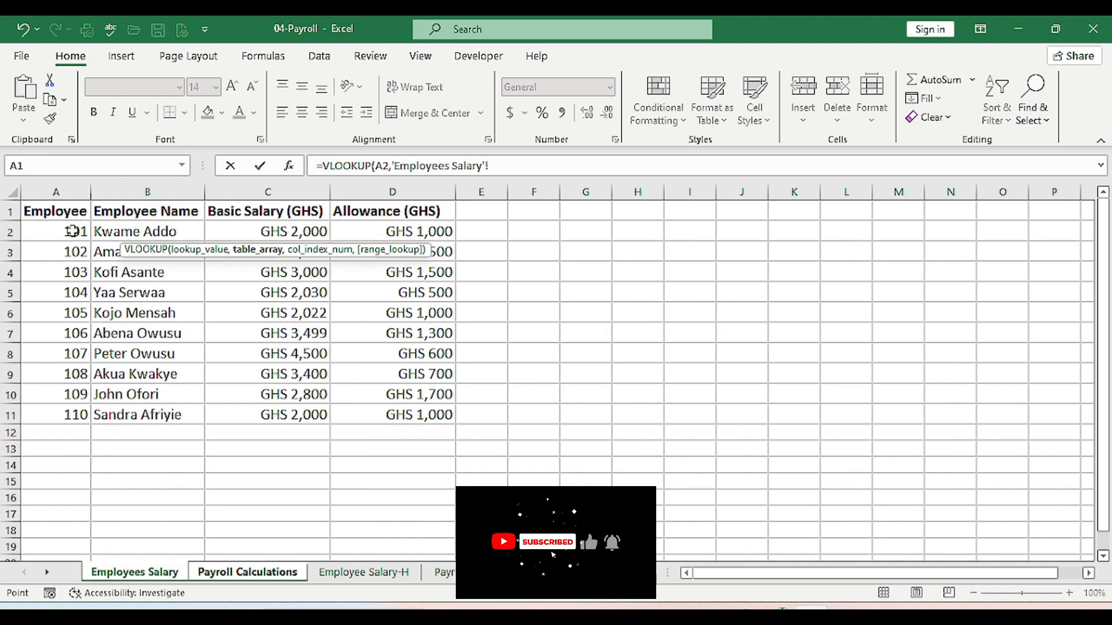
pyautogui.moveTo(72, 231); pyautogui.dragTo(388, 414)
pyautogui.write(',')
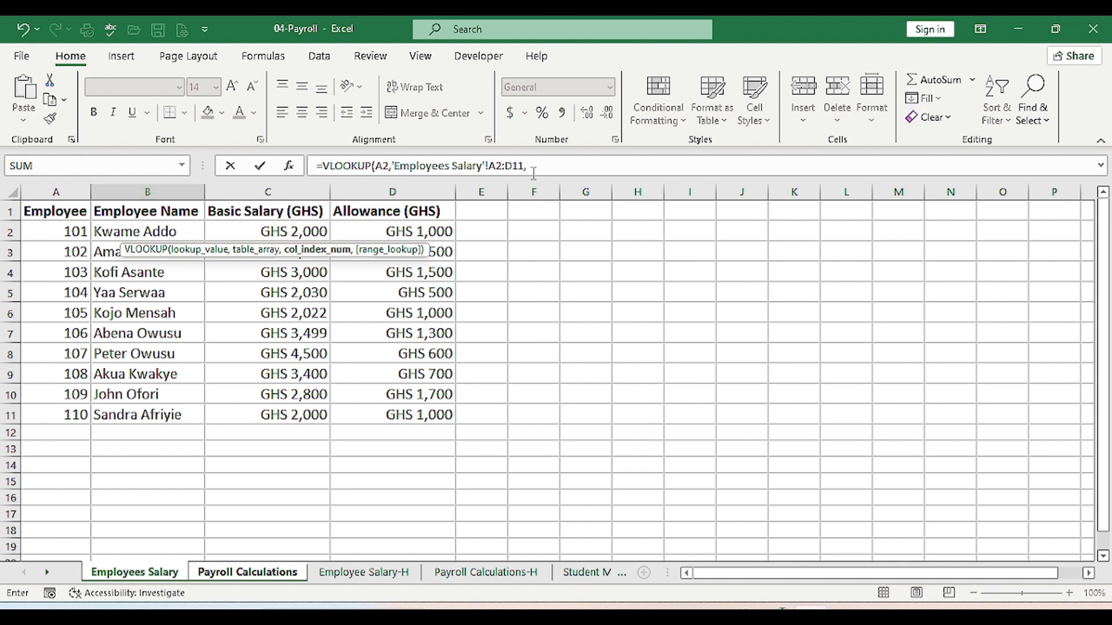
# Finish the name lookup with column 2 and FALSE, then fill B2 down to B11
pyautogui.click(565, 166)
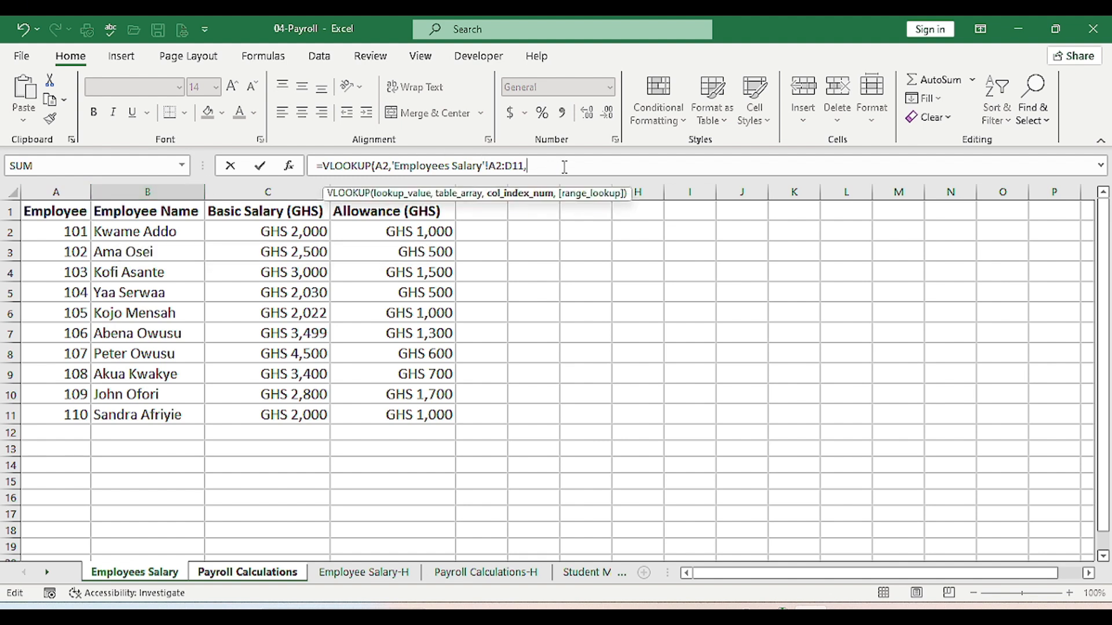
pyautogui.write('2,')
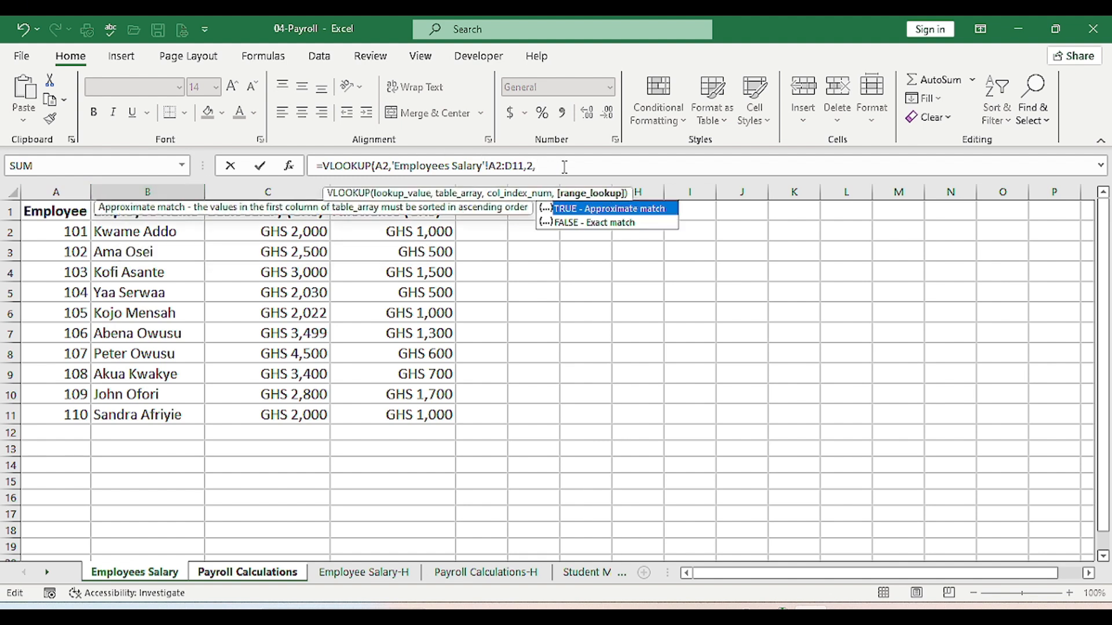
pyautogui.click(616, 225)
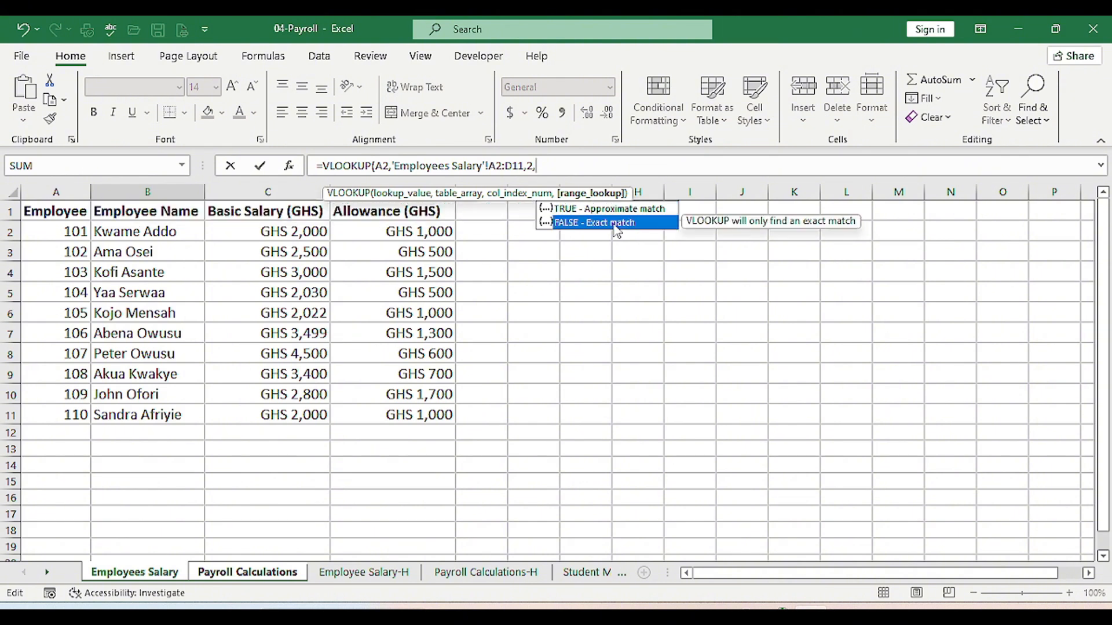
pyautogui.doubleClick(616, 224)
pyautogui.write(')')
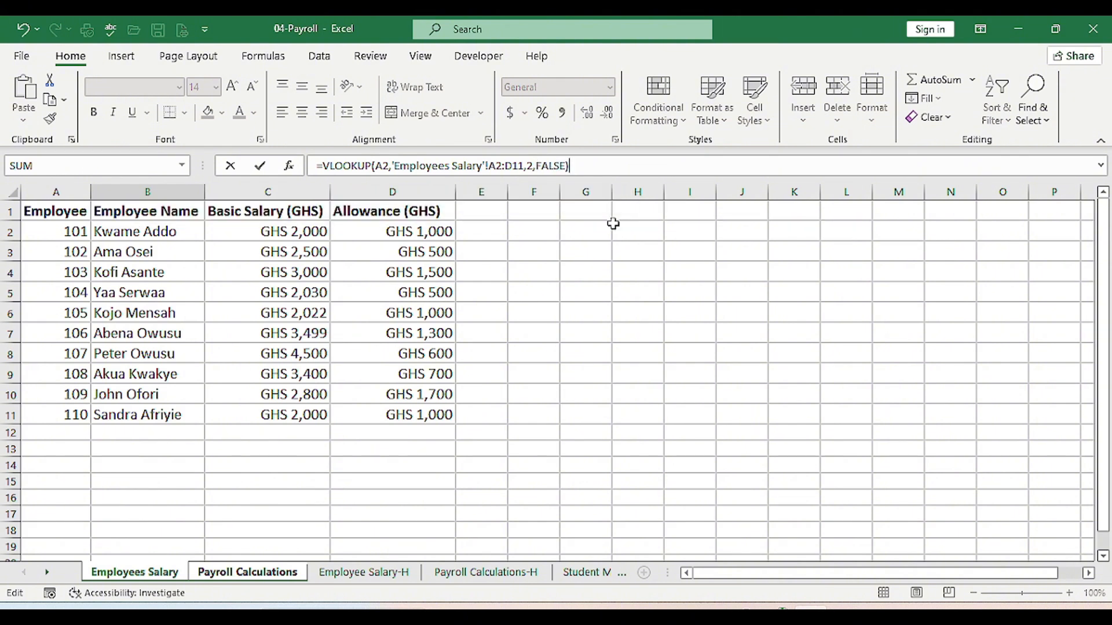
pyautogui.press('Return')
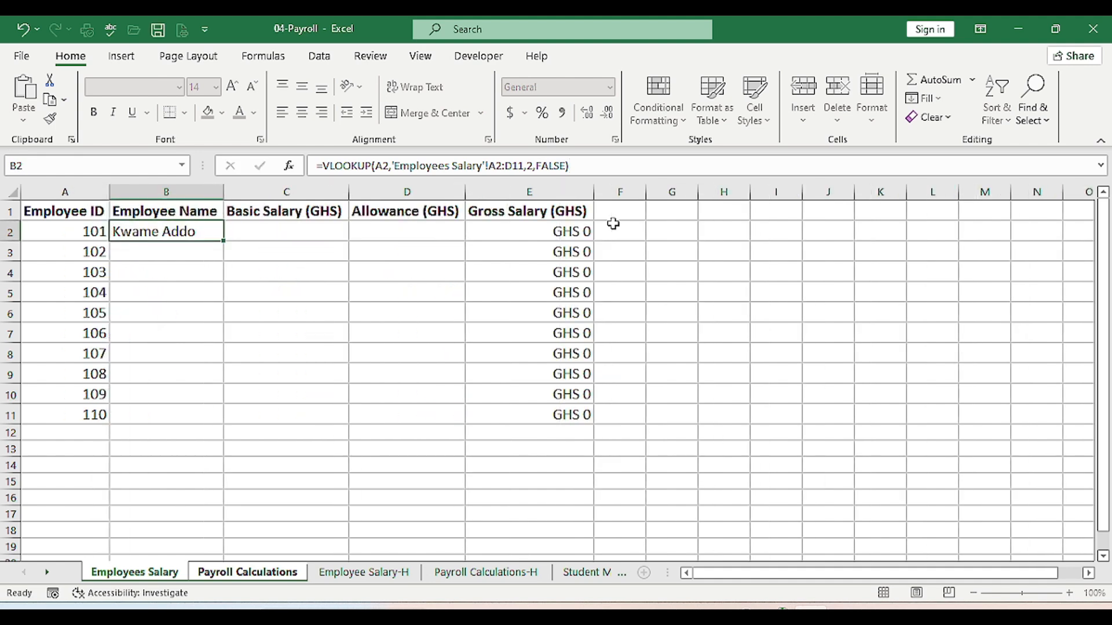
pyautogui.click(183, 232)
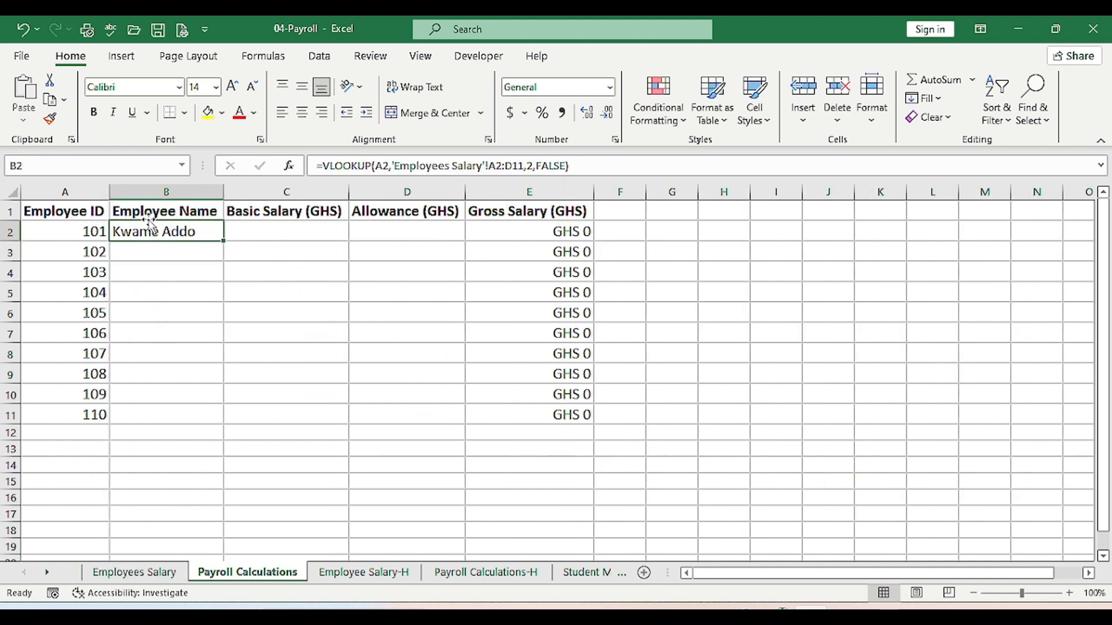
pyautogui.moveTo(222, 241); pyautogui.dragTo(207, 420)
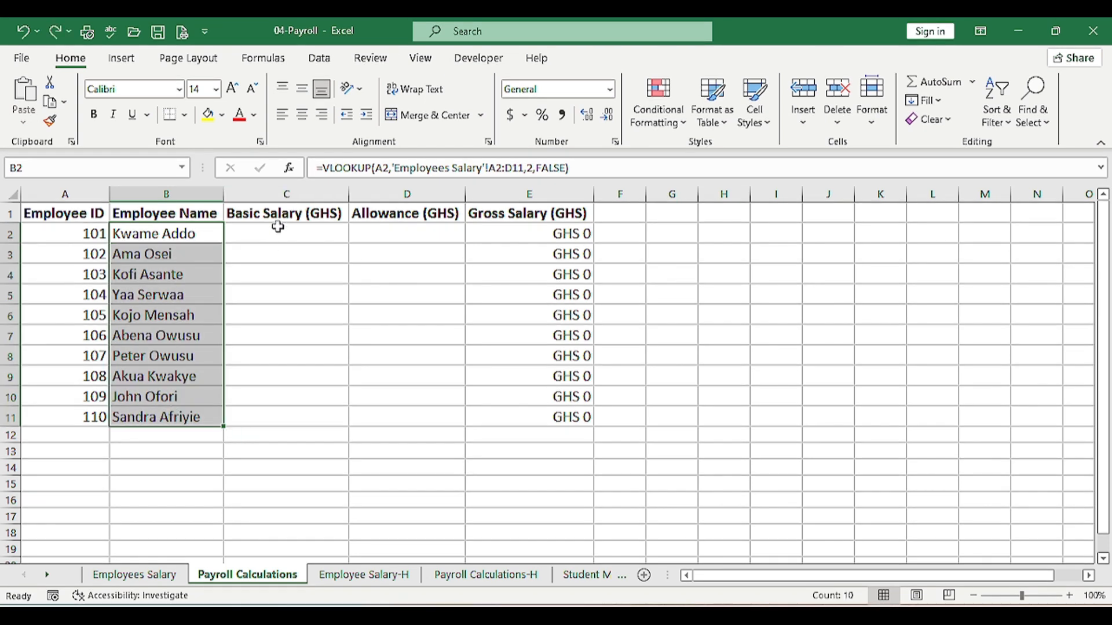
# Start a VLOOKUP in C2 using A2 and the 'Employees Salary'!A2:D11 table
pyautogui.click(263, 237)
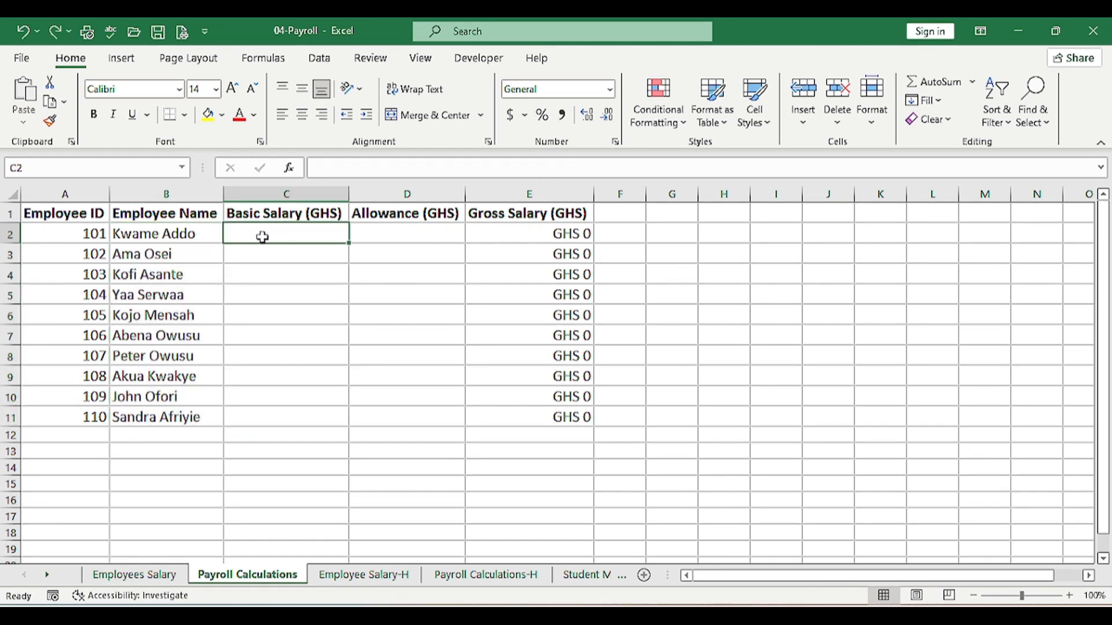
pyautogui.write('=')
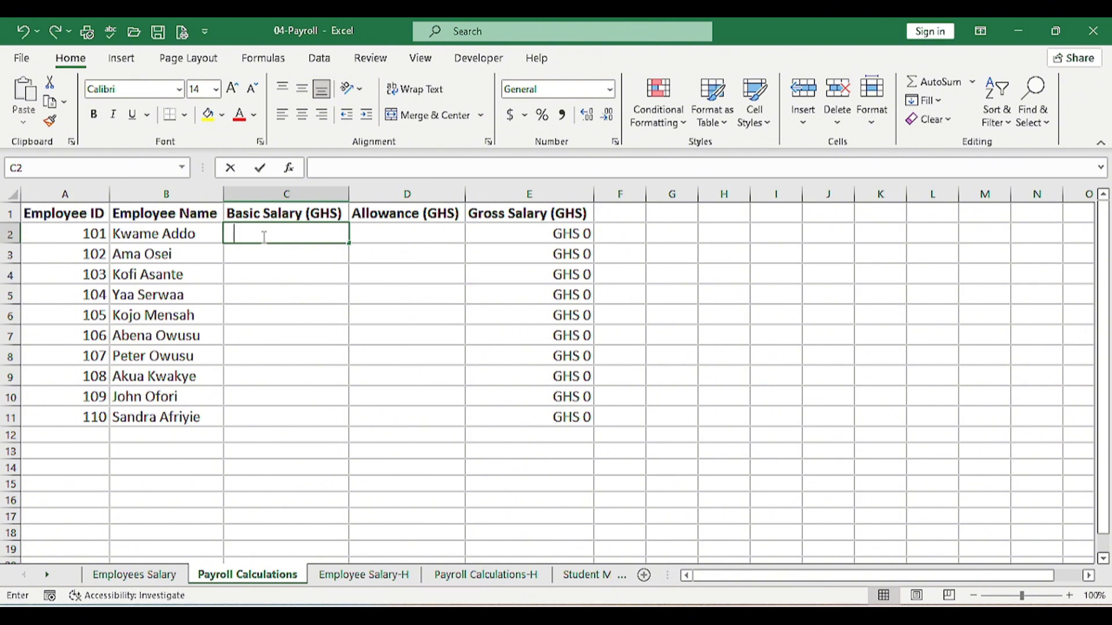
pyautogui.write('VLO')
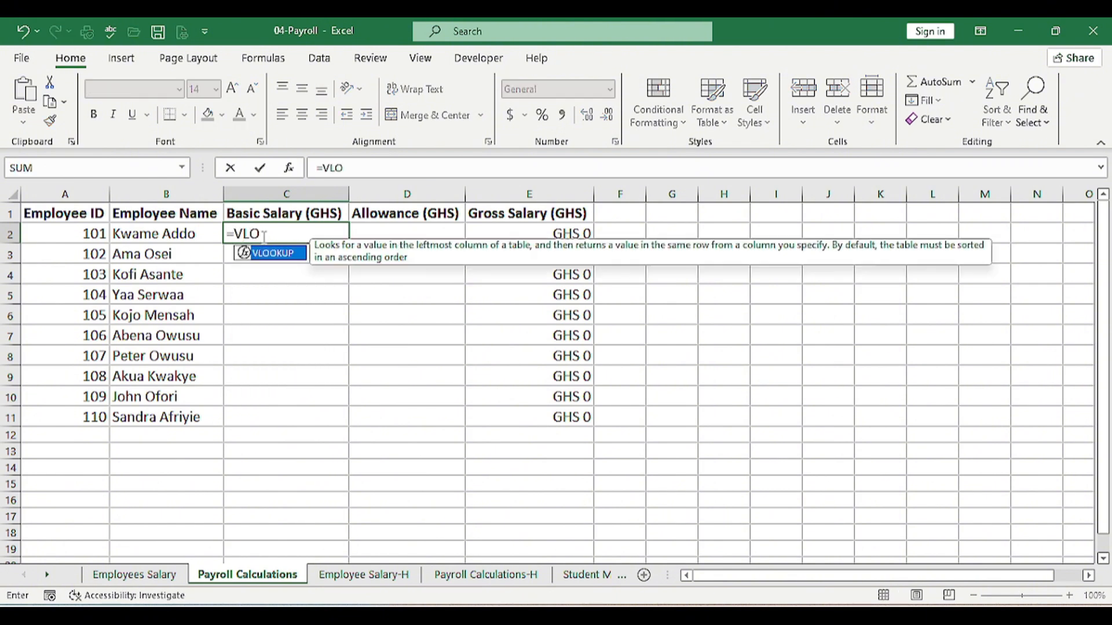
pyautogui.press('Tab')
pyautogui.click(110, 234)
pyautogui.write(',')
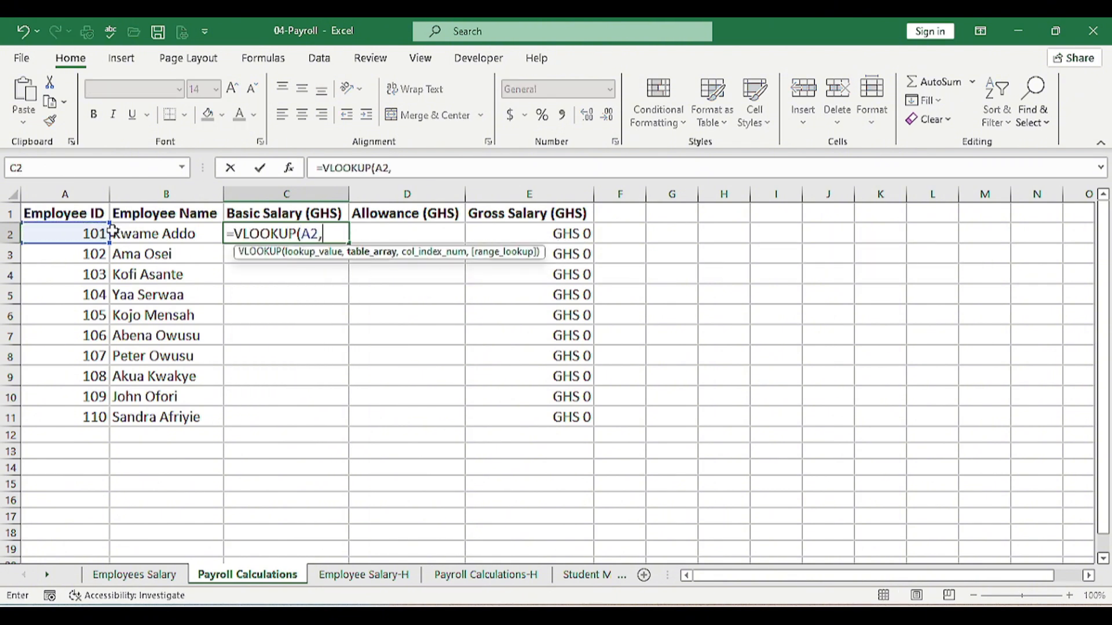
pyautogui.click(134, 574)
pyautogui.moveTo(56, 233); pyautogui.dragTo(414, 410)
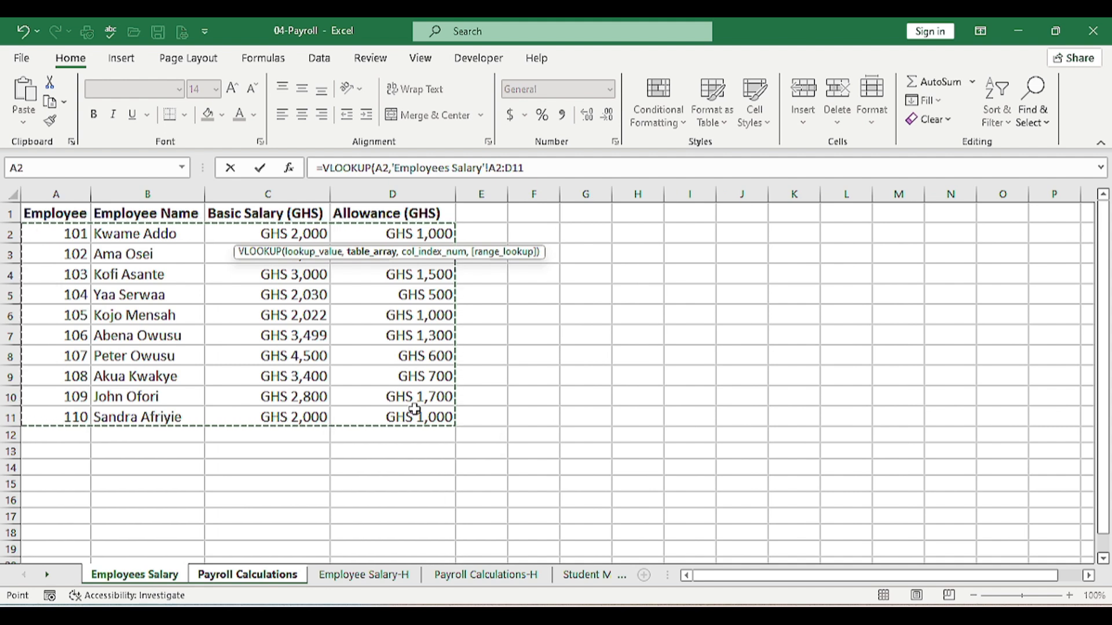
pyautogui.write(',')
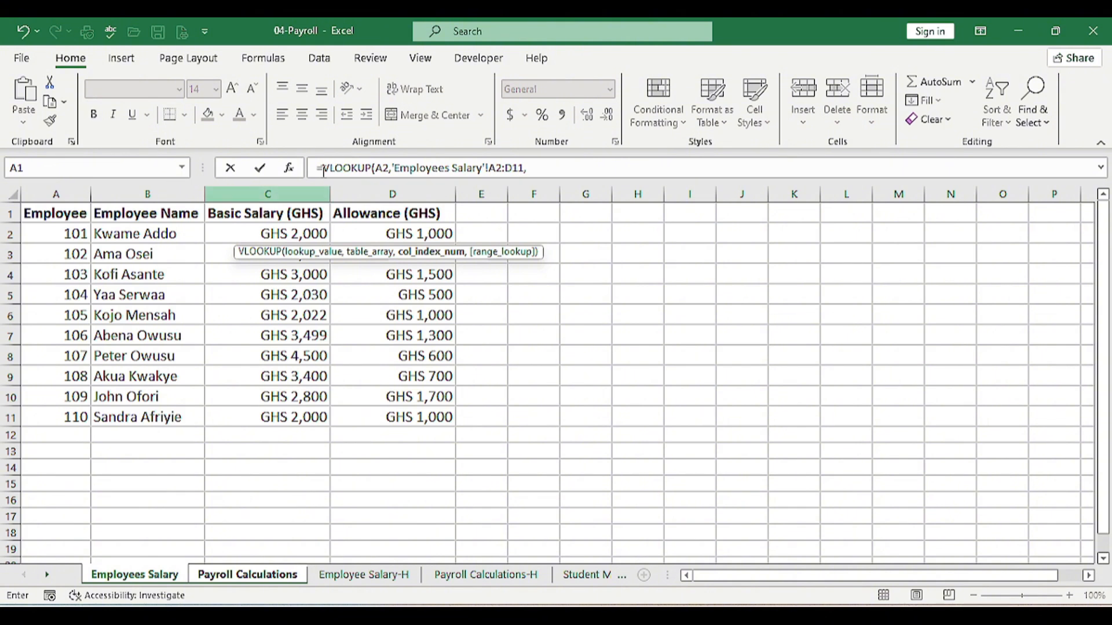
# Finish the basic salary lookup with column 3 and FALSE, then fill C2 down to C11
pyautogui.click(536, 168)
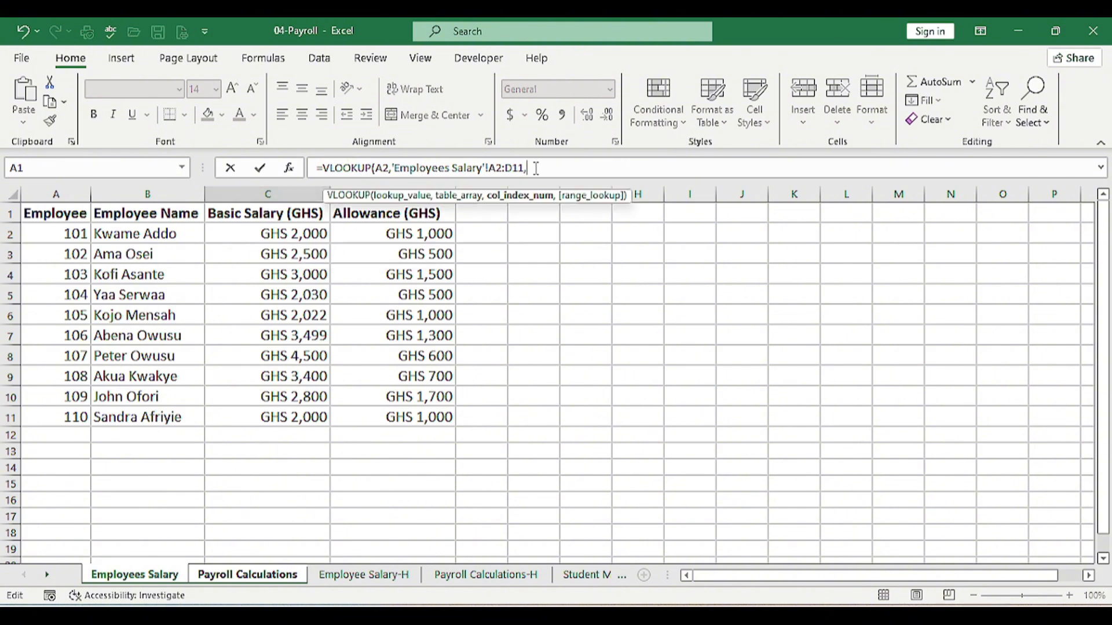
pyautogui.write('3,')
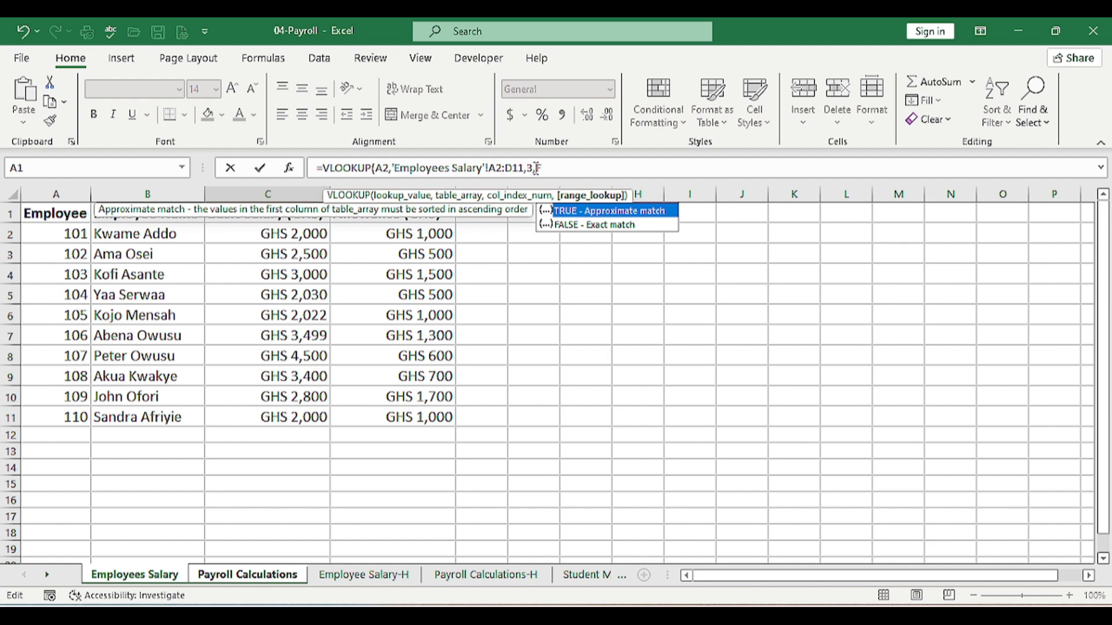
pyautogui.press('Down')
pyautogui.press('Tab')
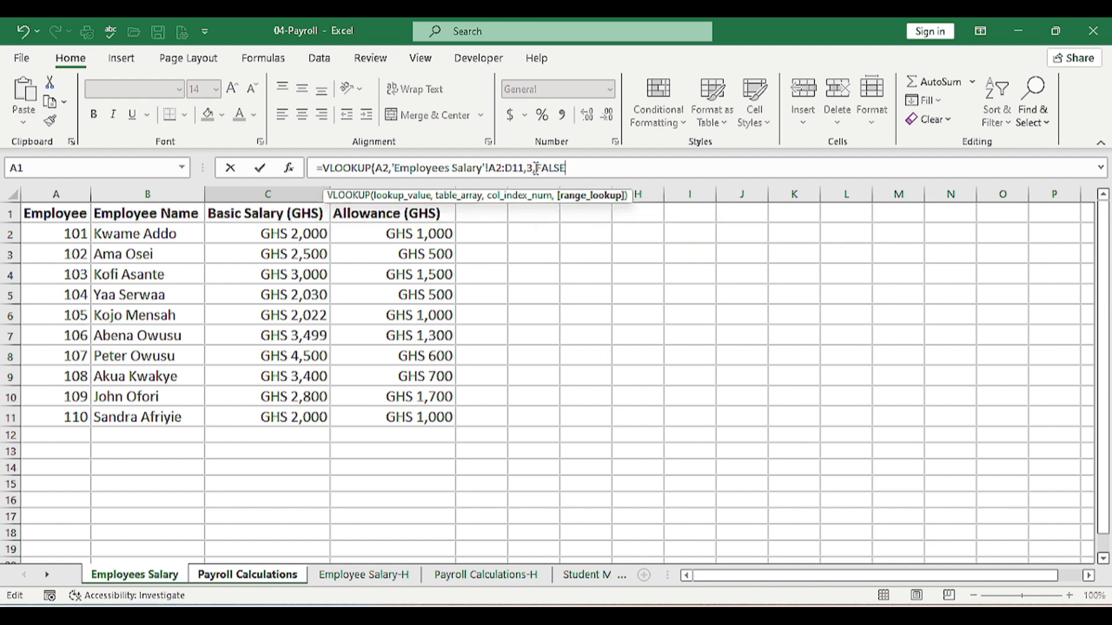
pyautogui.write(')')
pyautogui.press('Return')
pyautogui.click(314, 232)
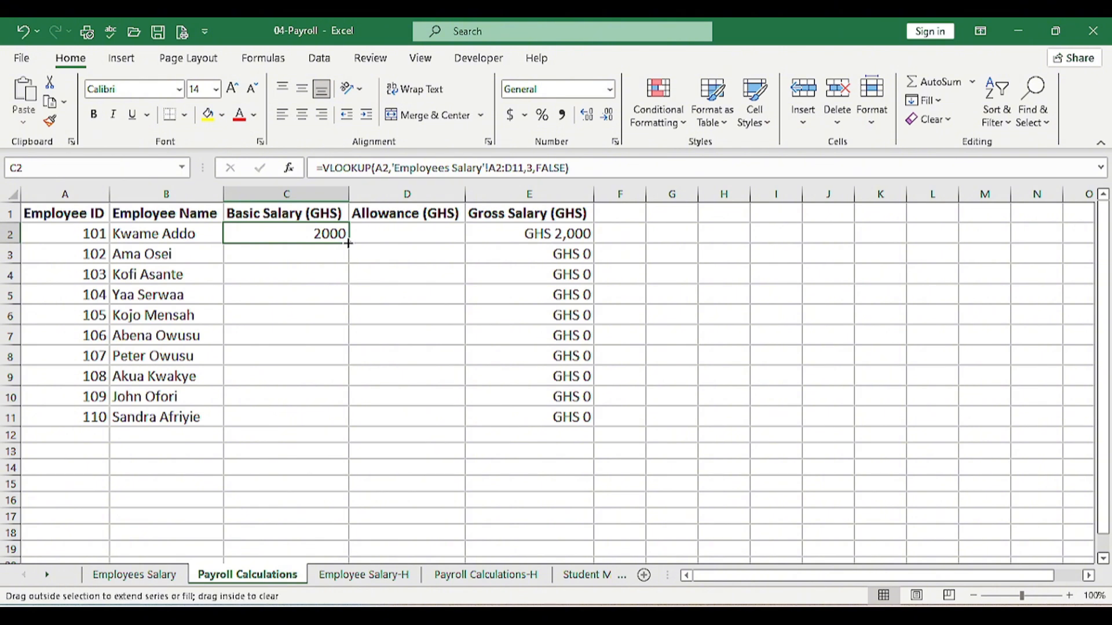
pyautogui.moveTo(348, 243); pyautogui.dragTo(346, 428)
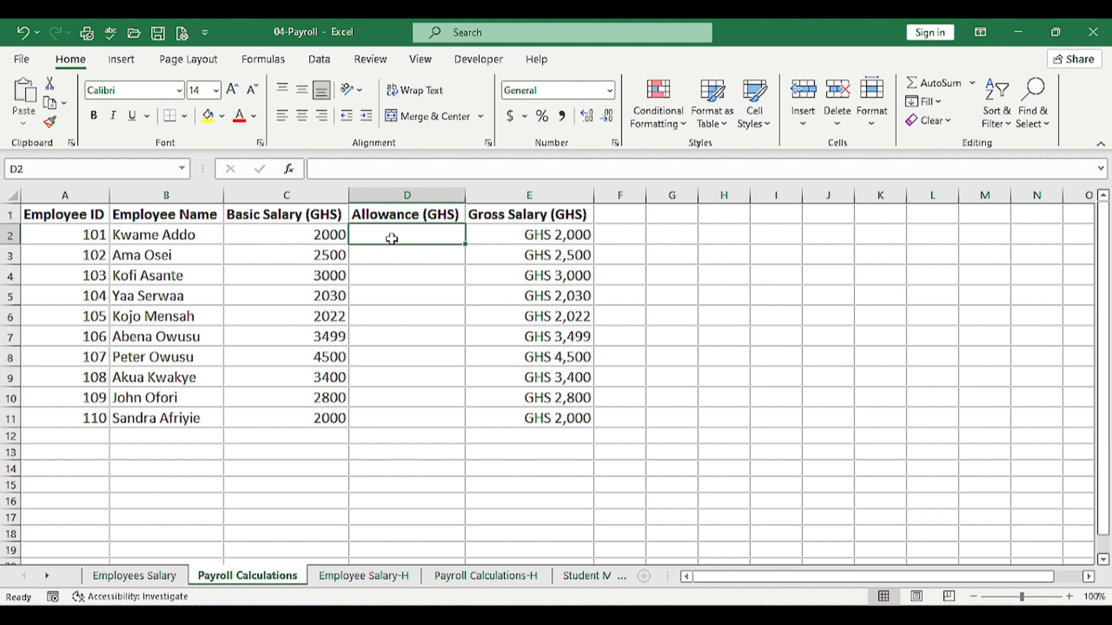
# Discard a partly typed =SU entry and select the first Gross Salary cell
pyautogui.write('=SU')
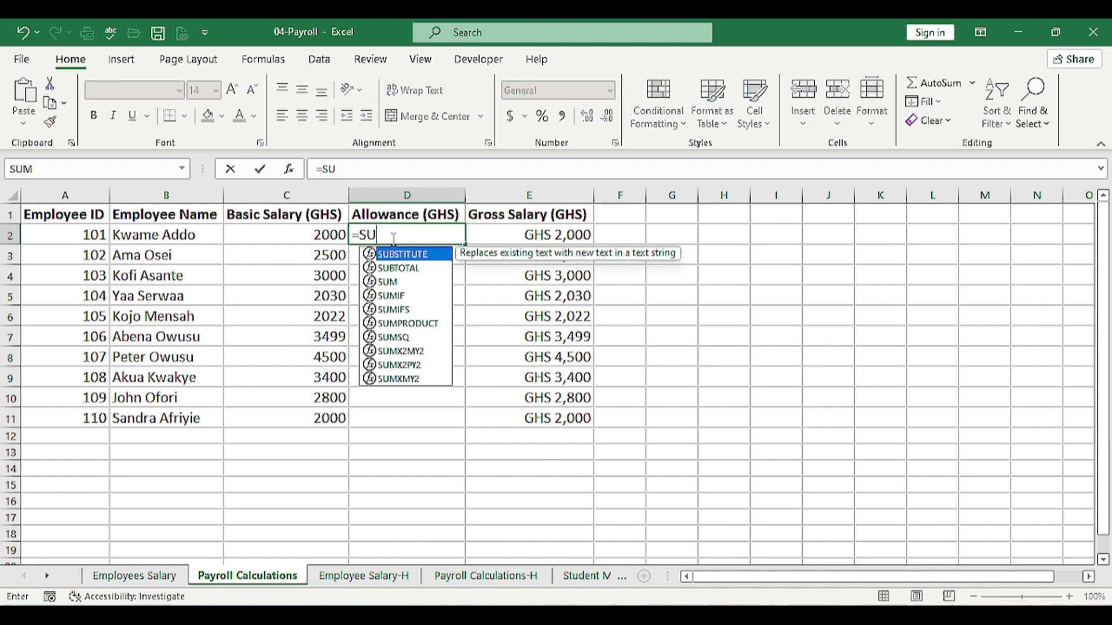
pyautogui.press('BackSpace')
pyautogui.press('BackSpace')
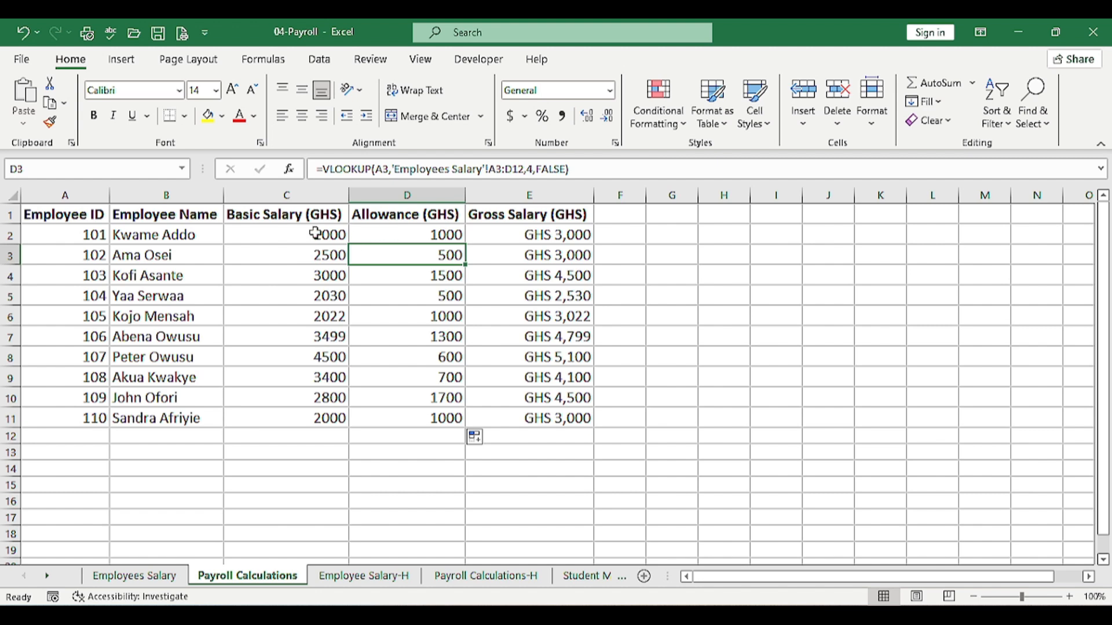
pyautogui.click(533, 238)
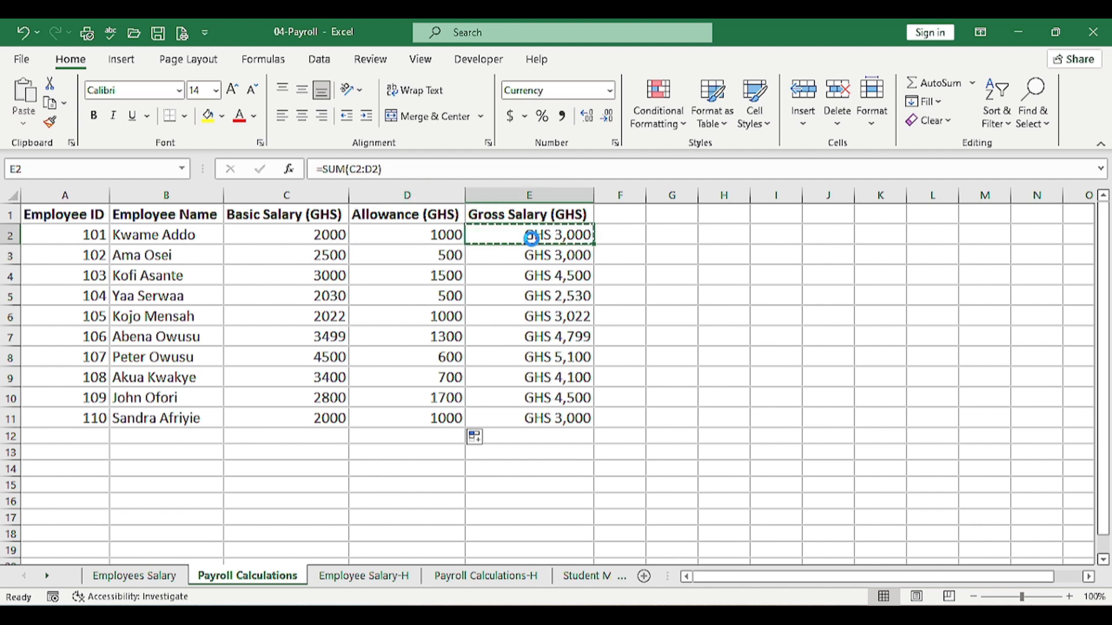
# Paste the Gross Salary cell's GHS currency formatting onto C2:D11 using Paste Special Formats
pyautogui.hotkey('ctrl', 'c')
pyautogui.moveTo(294, 229); pyautogui.dragTo(445, 414)
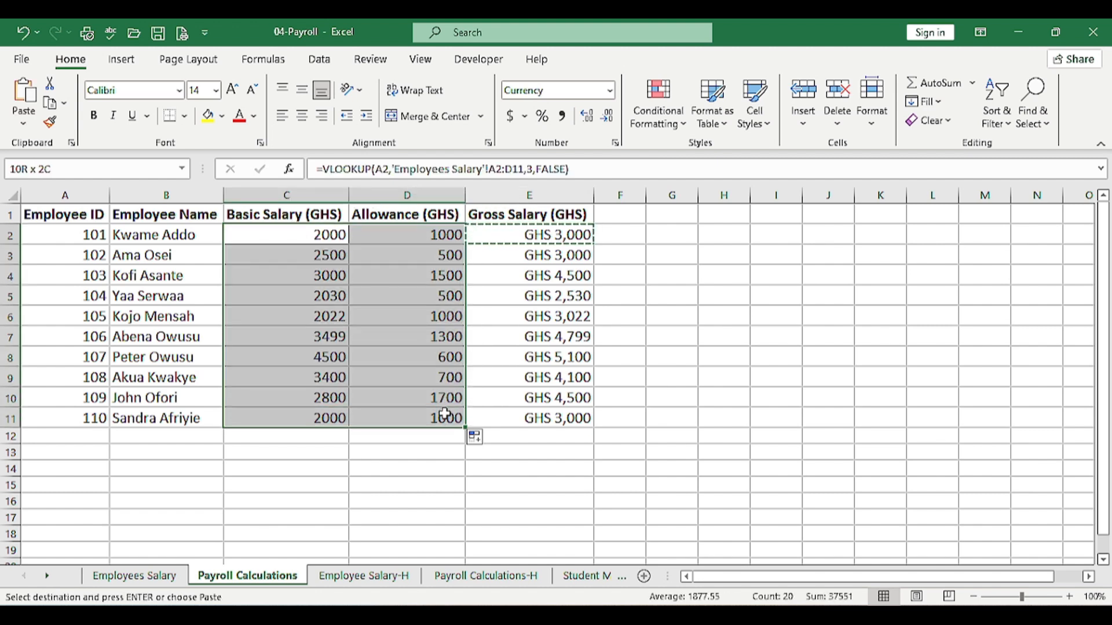
pyautogui.rightClick(399, 379)
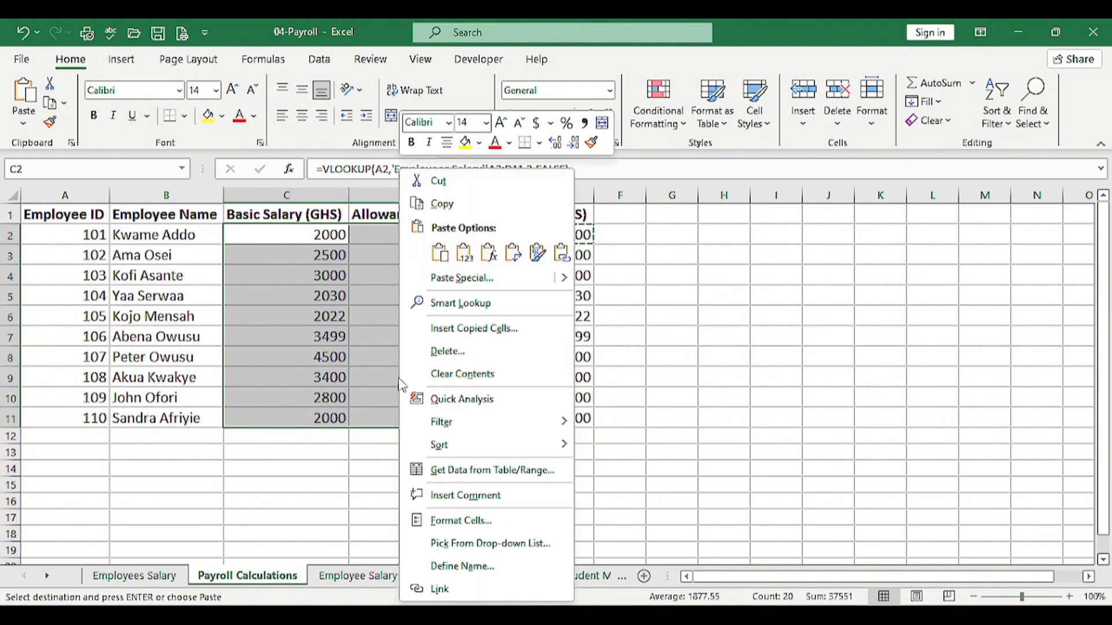
pyautogui.click(476, 280)
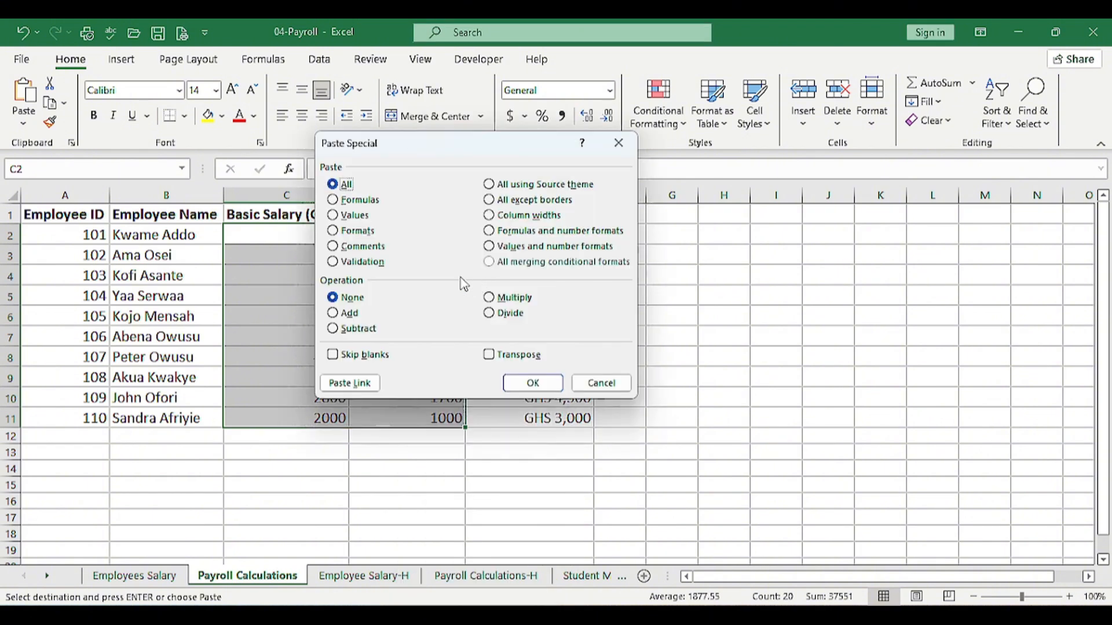
pyautogui.click(368, 231)
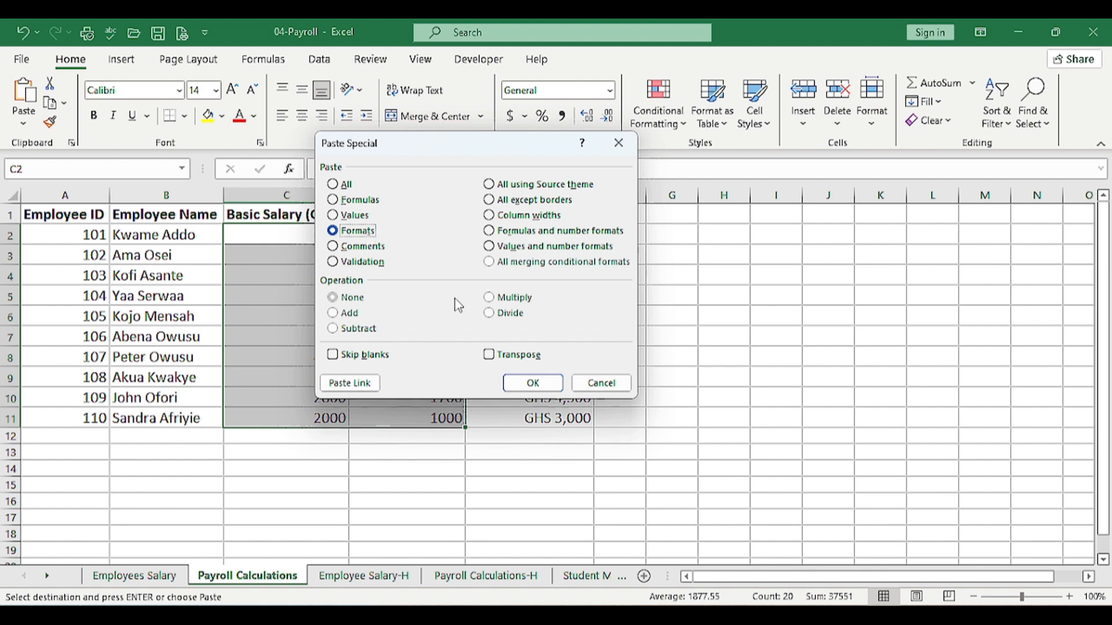
pyautogui.click(507, 383)
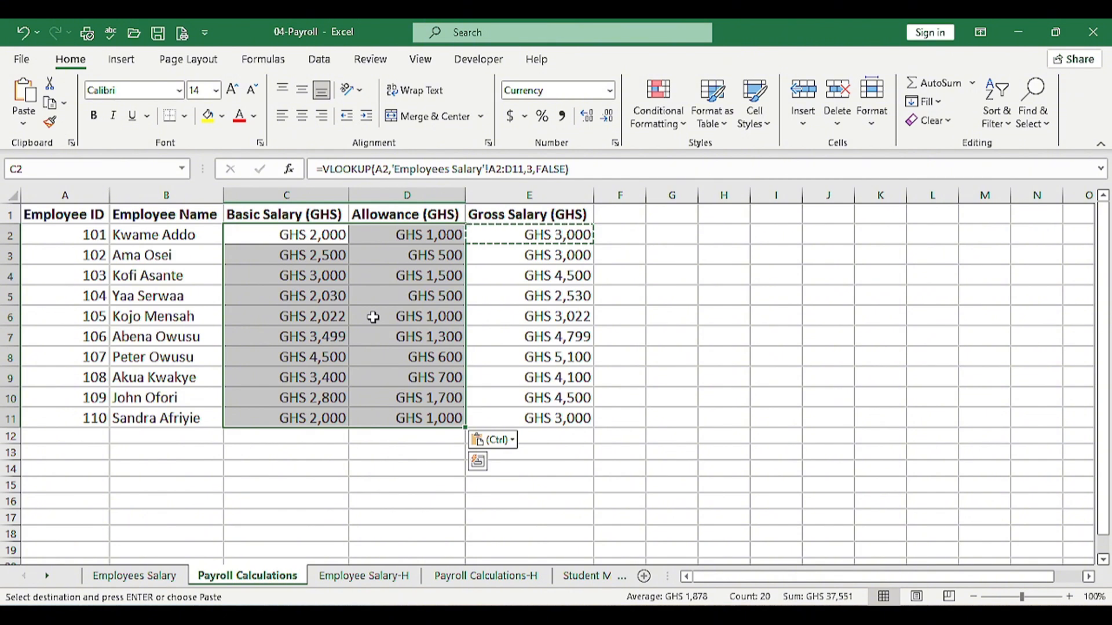
pyautogui.press('Escape')
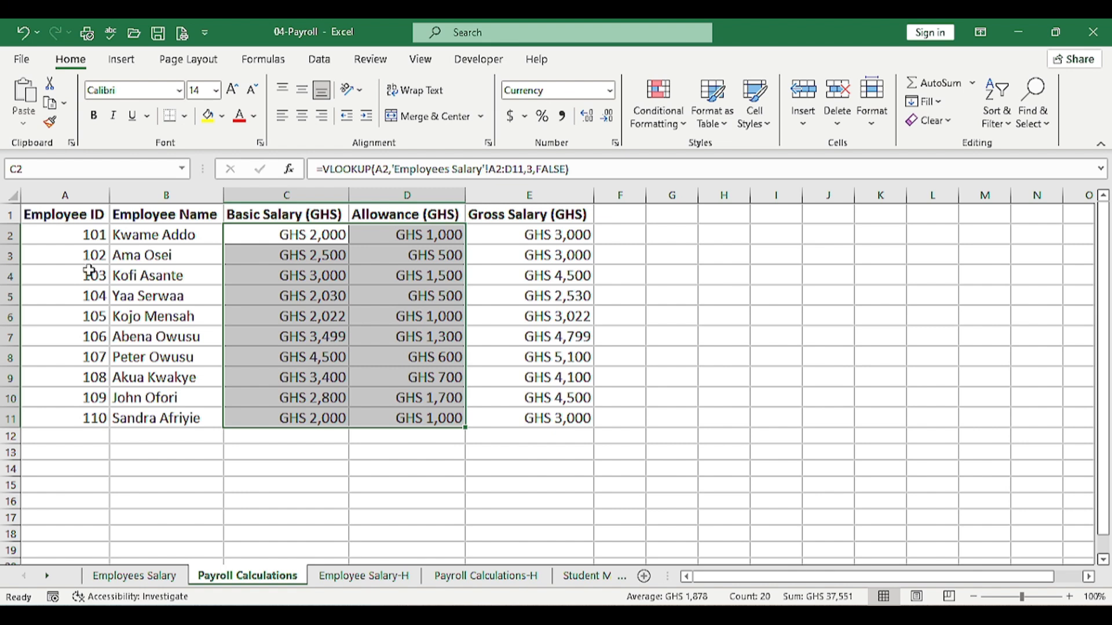
# Show Employee Salary-H and review its Employee ID, Name, Basic Salary and Allowance row labels
pyautogui.click(377, 576)
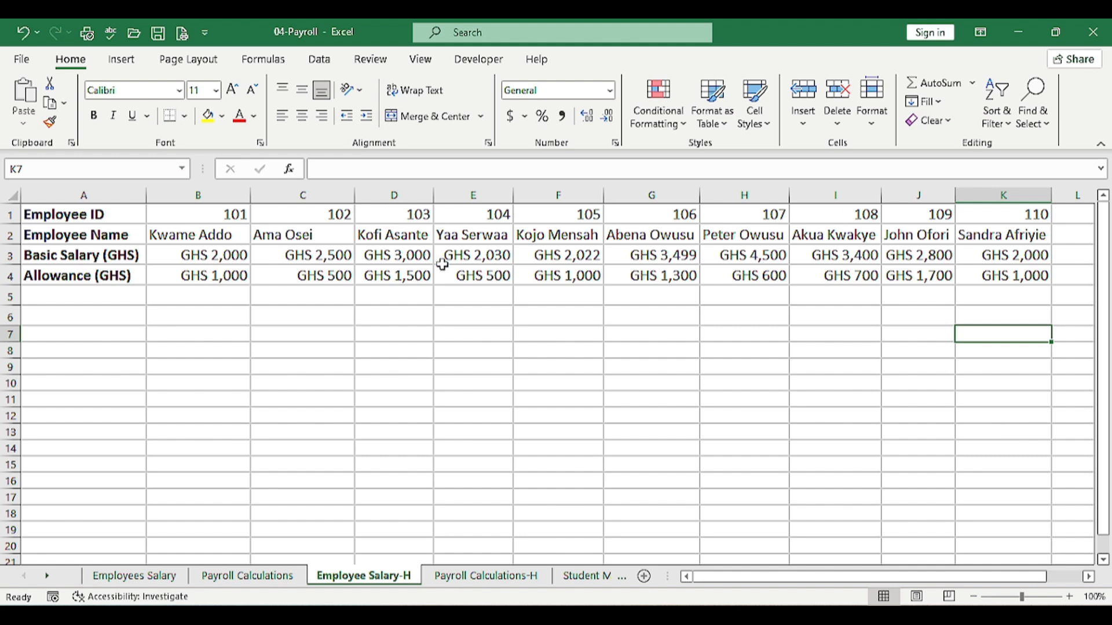
pyautogui.click(93, 214)
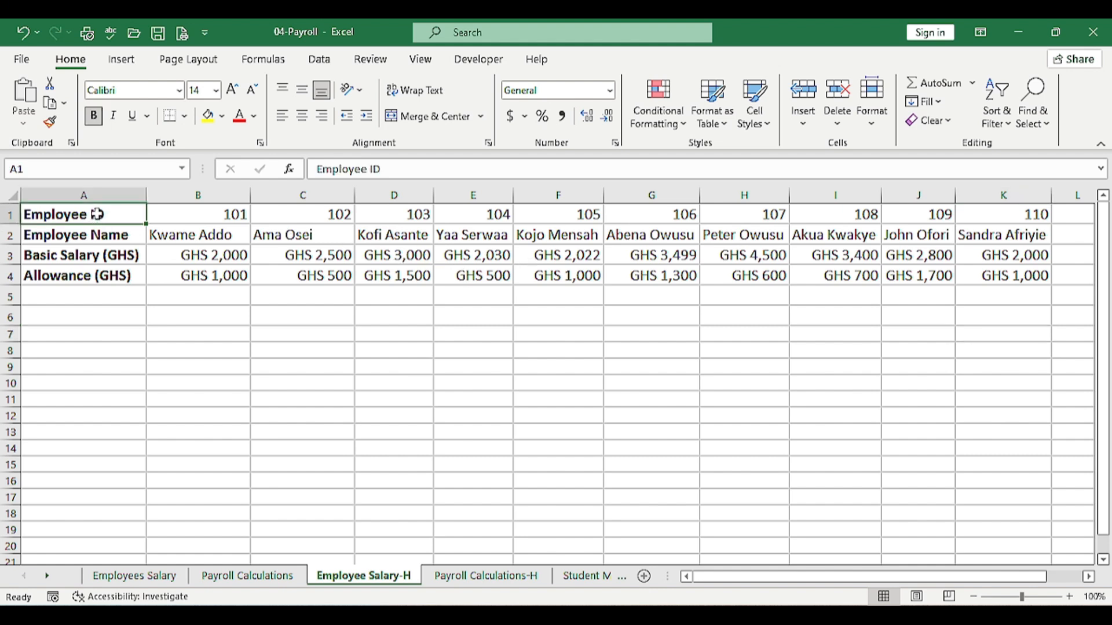
pyautogui.click(92, 235)
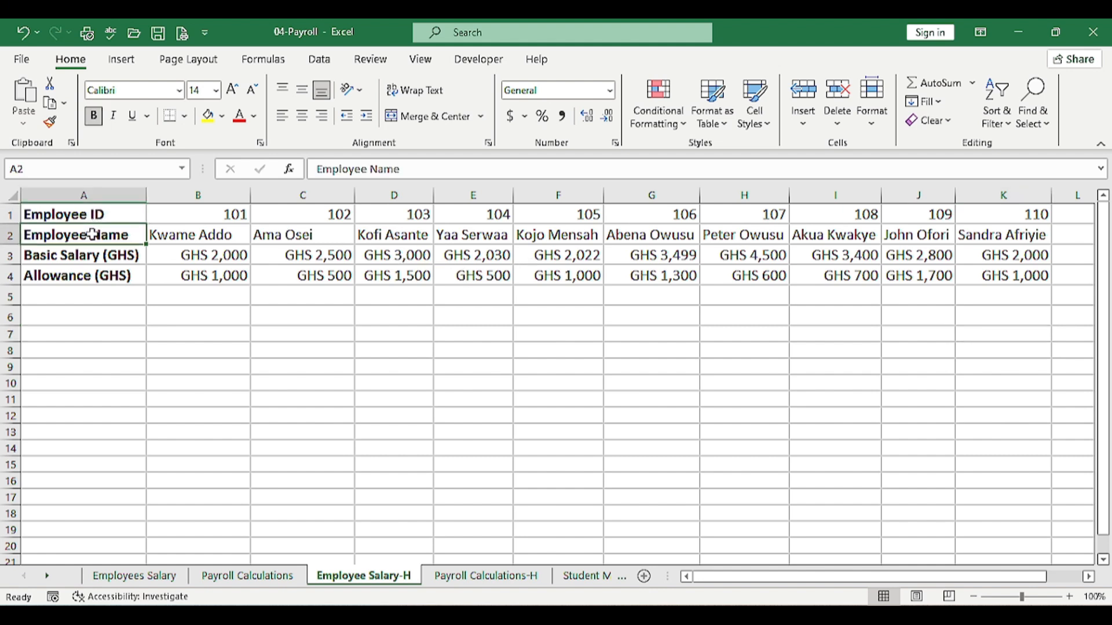
pyautogui.click(87, 258)
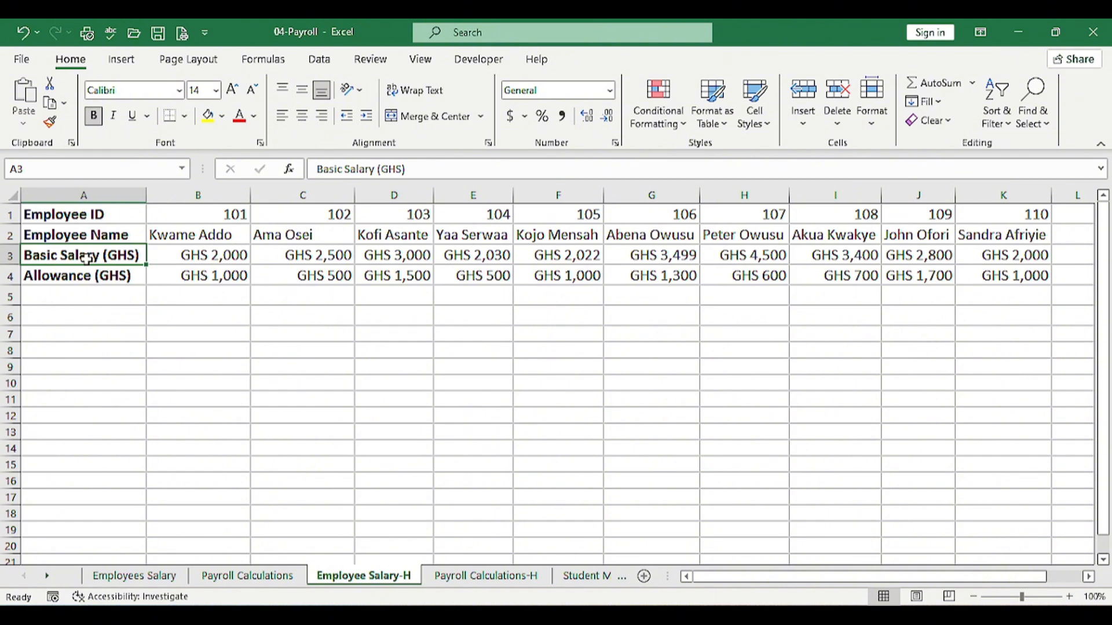
pyautogui.click(82, 275)
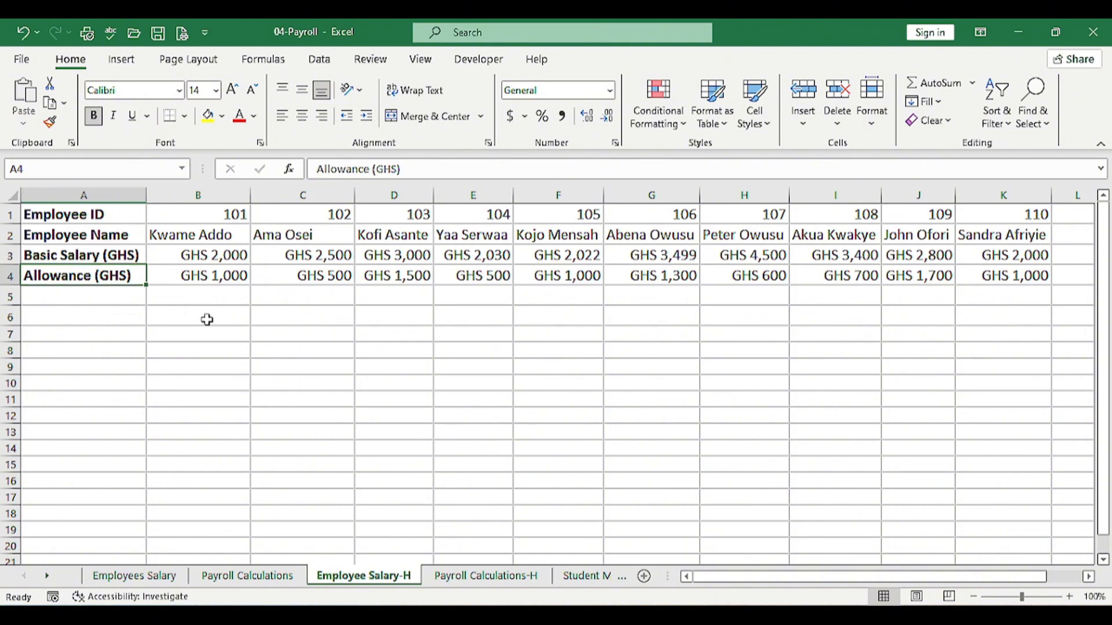
# On Payroll Calculations-H, start an HLOOKUP in B2 using B1 and the Employee Salary-H table
pyautogui.click(476, 578)
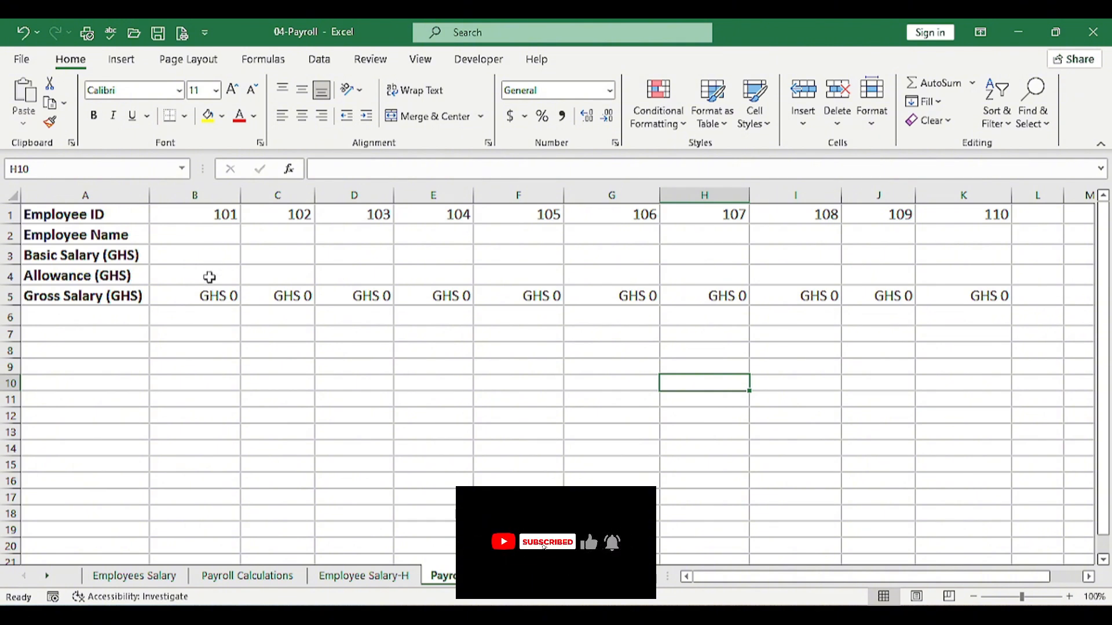
pyautogui.click(200, 238)
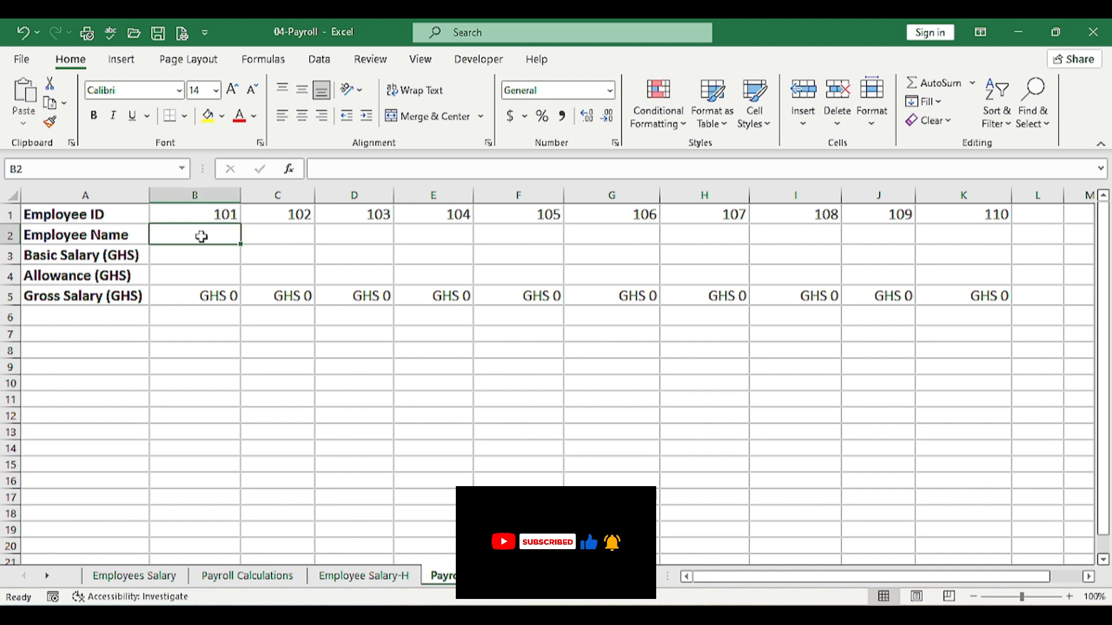
pyautogui.write('=HLO')
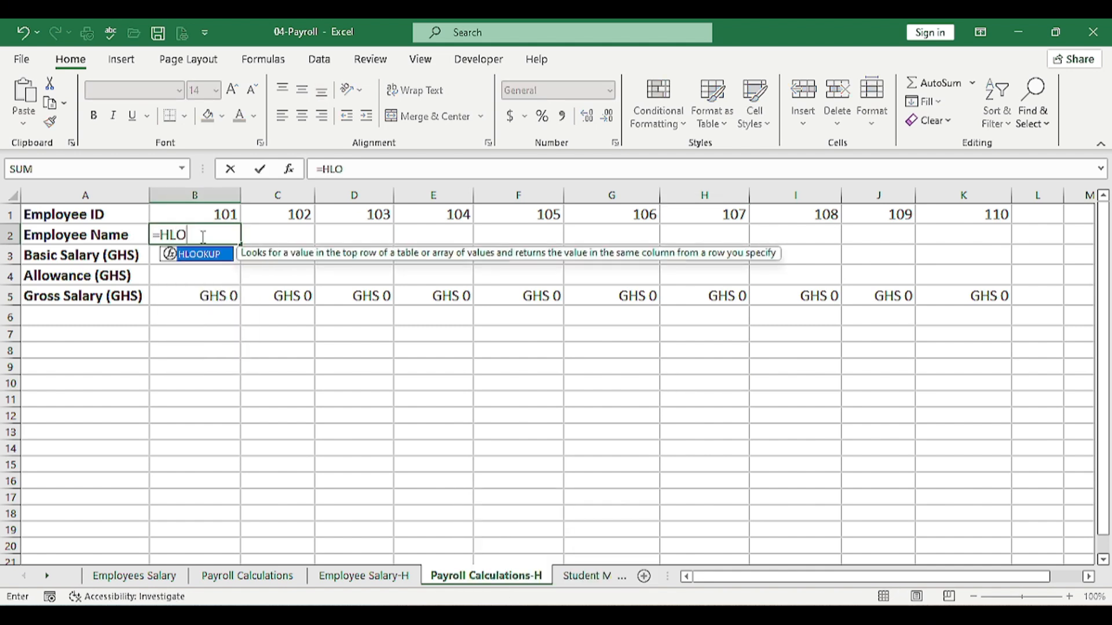
pyautogui.press('Tab')
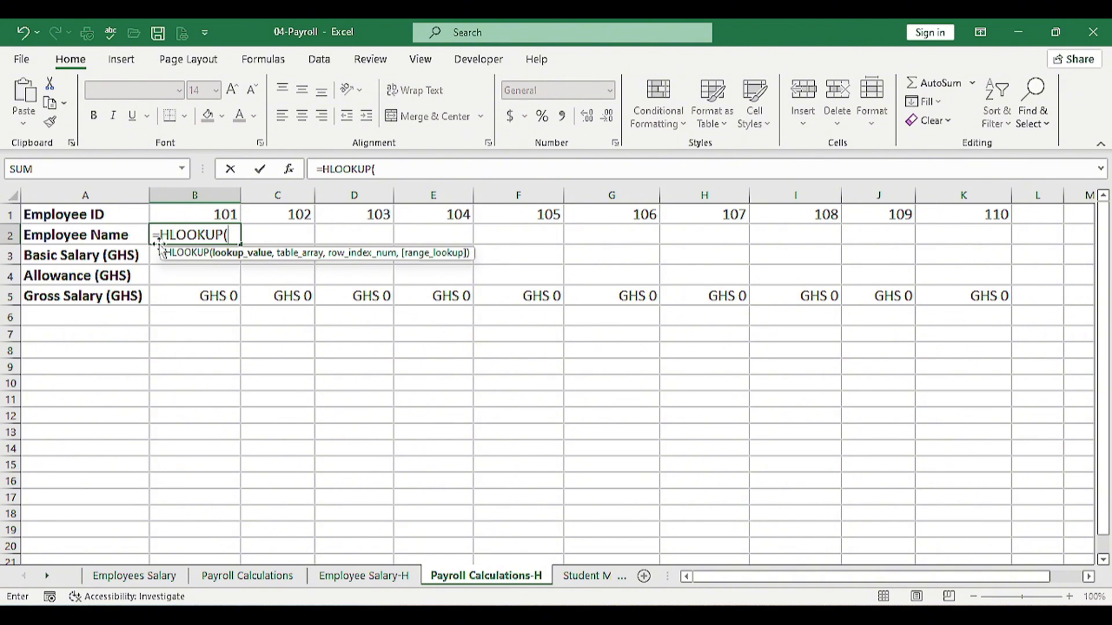
pyautogui.click(230, 213)
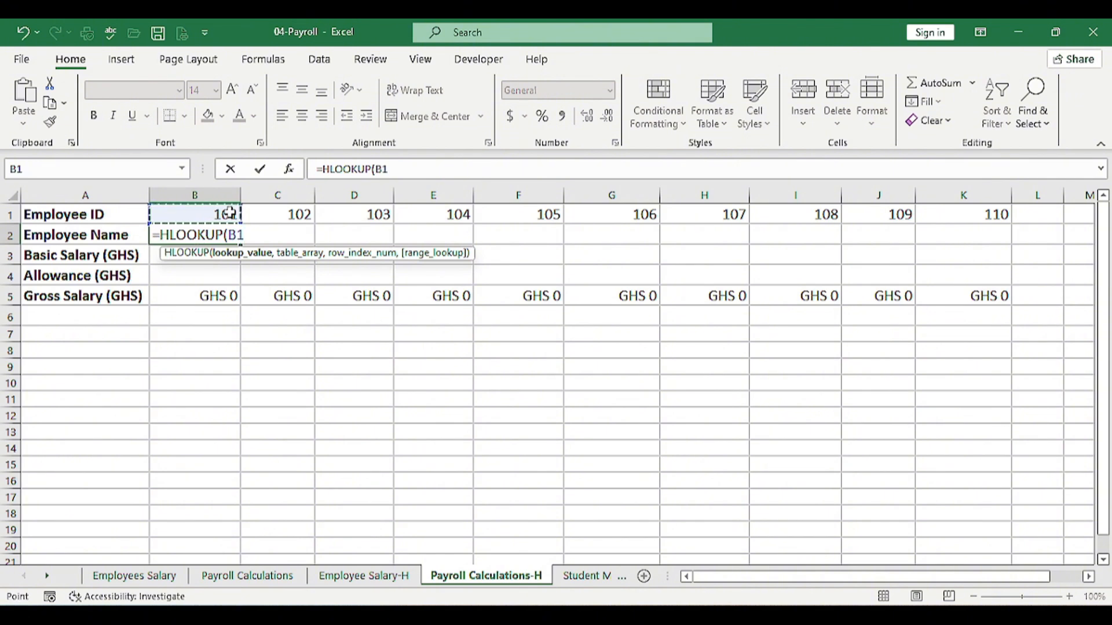
pyautogui.write(',')
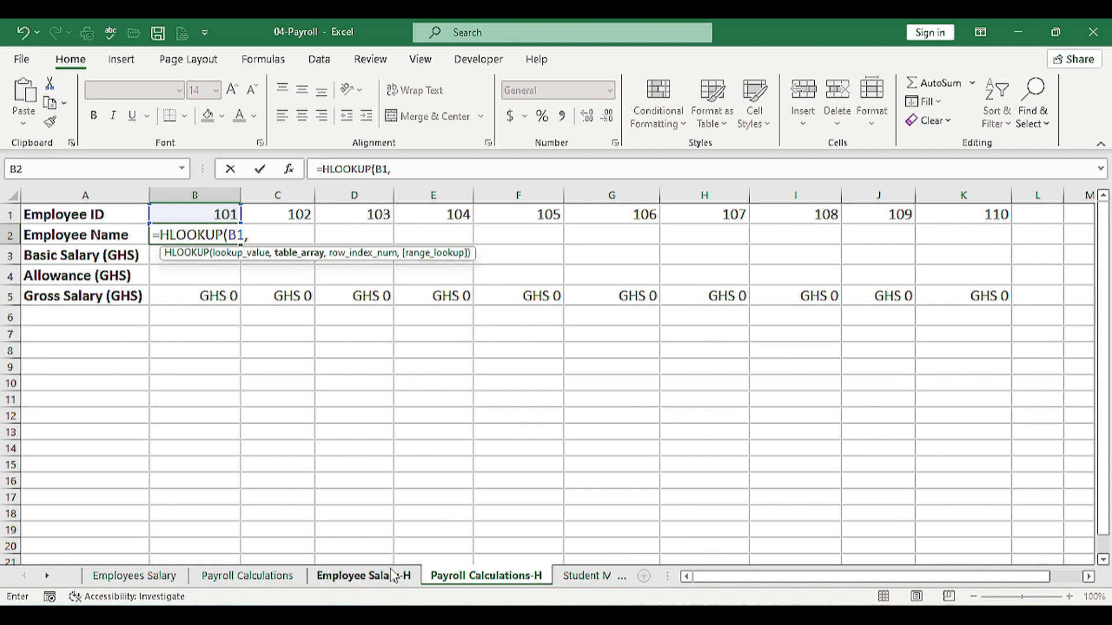
pyautogui.click(393, 576)
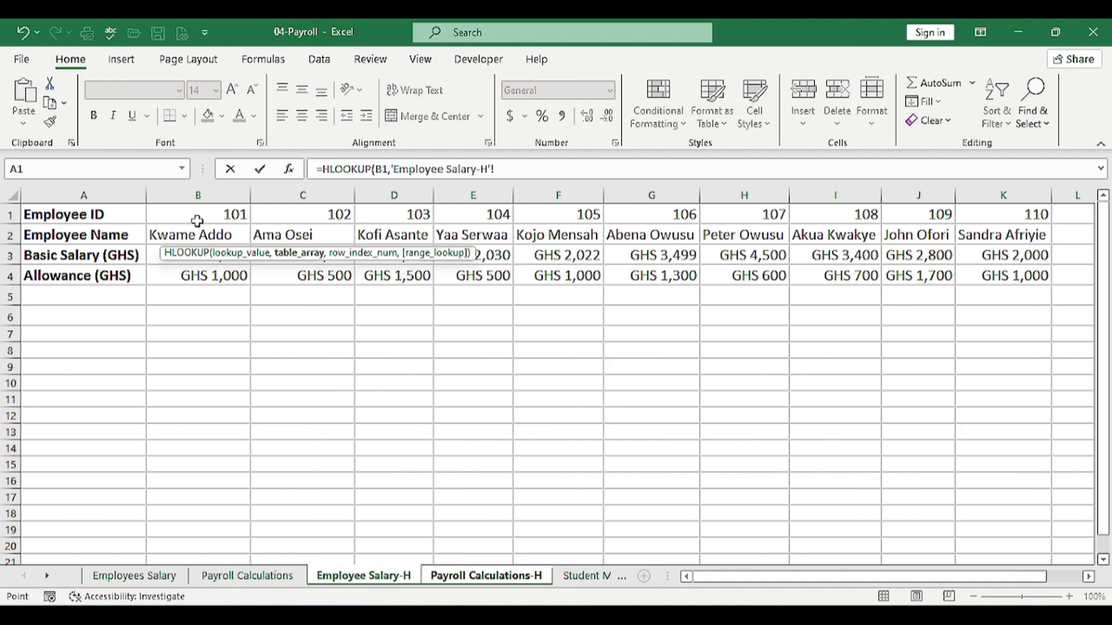
pyautogui.moveTo(197, 221); pyautogui.dragTo(1006, 274)
pyautogui.write(',')
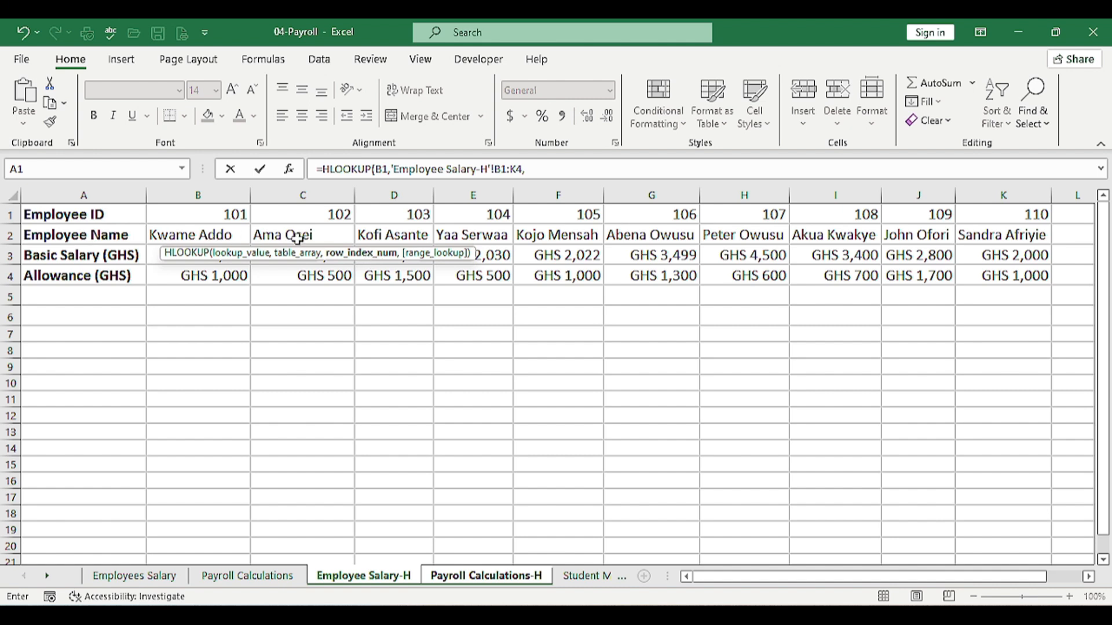
# Finish the name lookup with row 2 and FALSE, then fill B2 across to K2
pyautogui.write('2,')
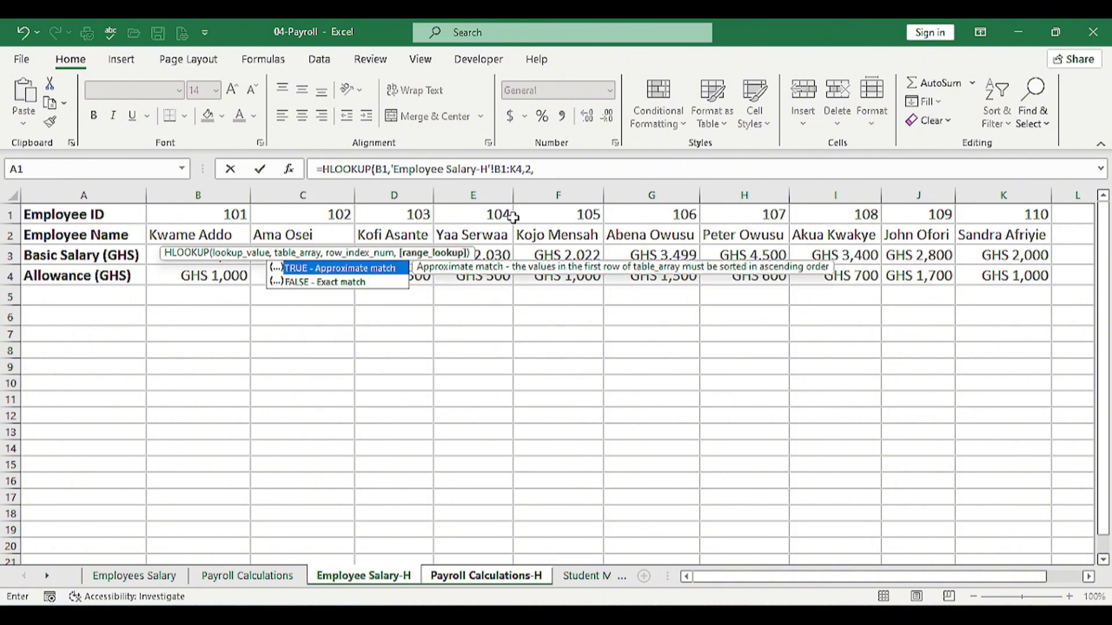
pyautogui.write('F')
pyautogui.press('Tab')
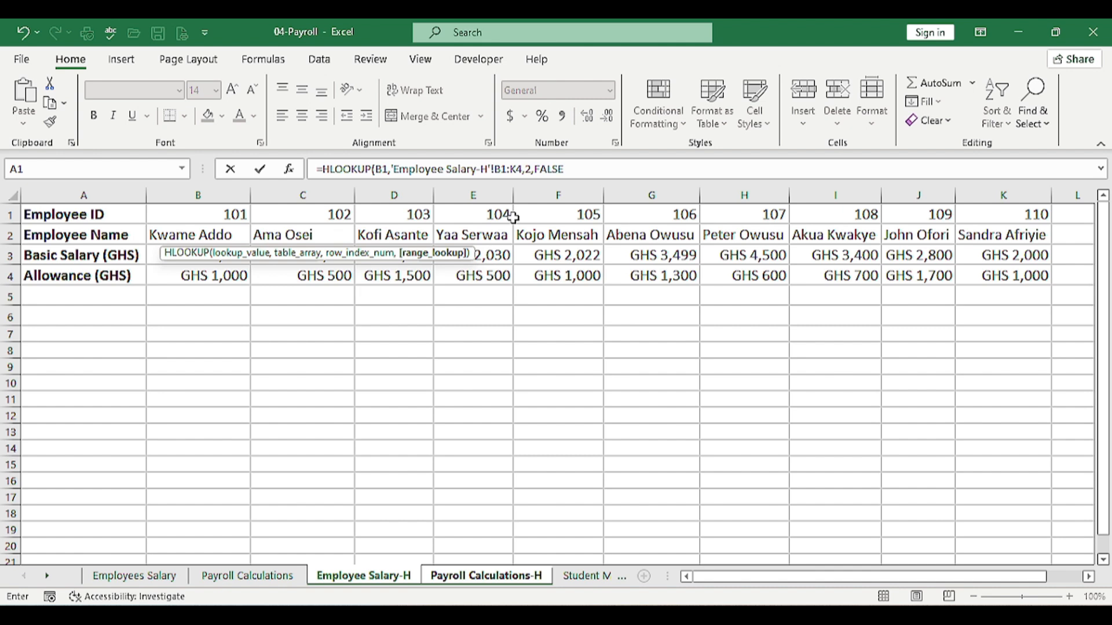
pyautogui.write(')')
pyautogui.press('Return')
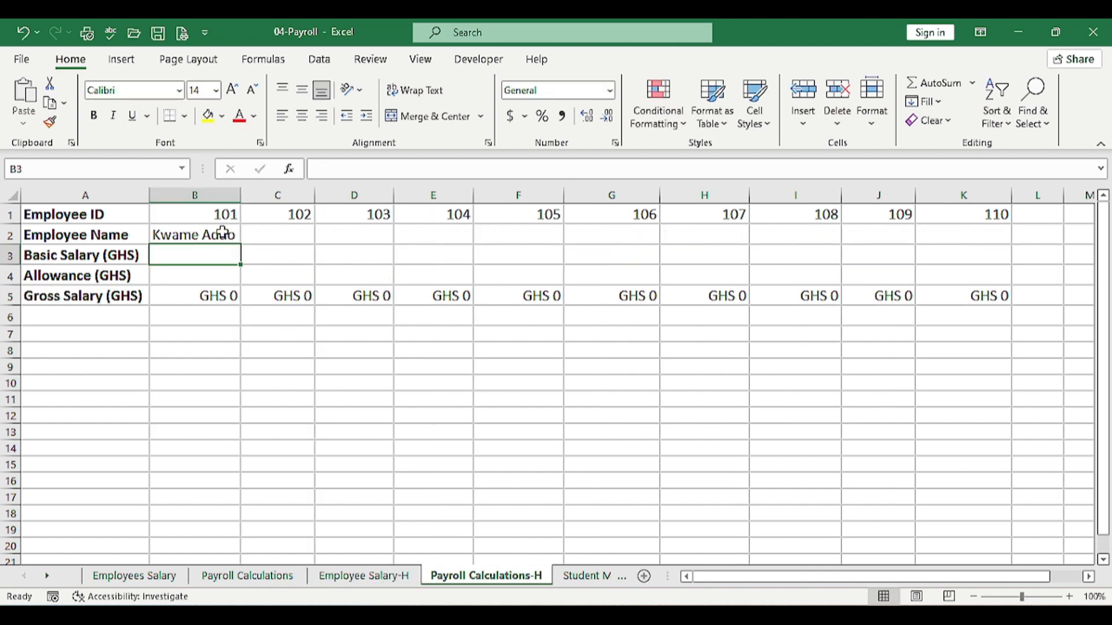
pyautogui.click(227, 234)
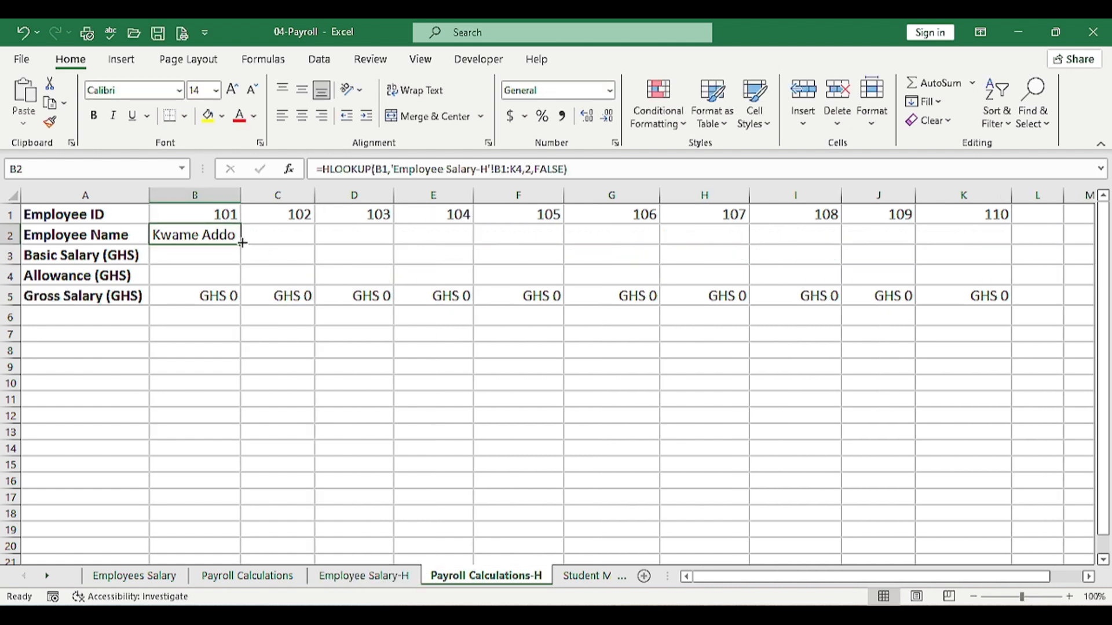
pyautogui.moveTo(240, 243); pyautogui.dragTo(1014, 238)
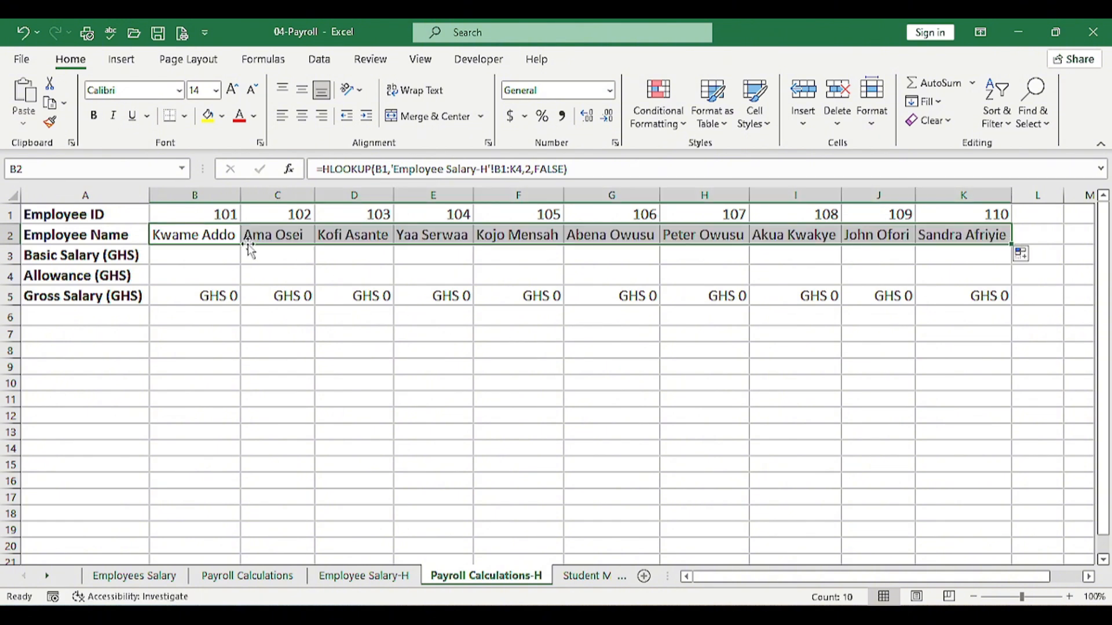
pyautogui.click(198, 255)
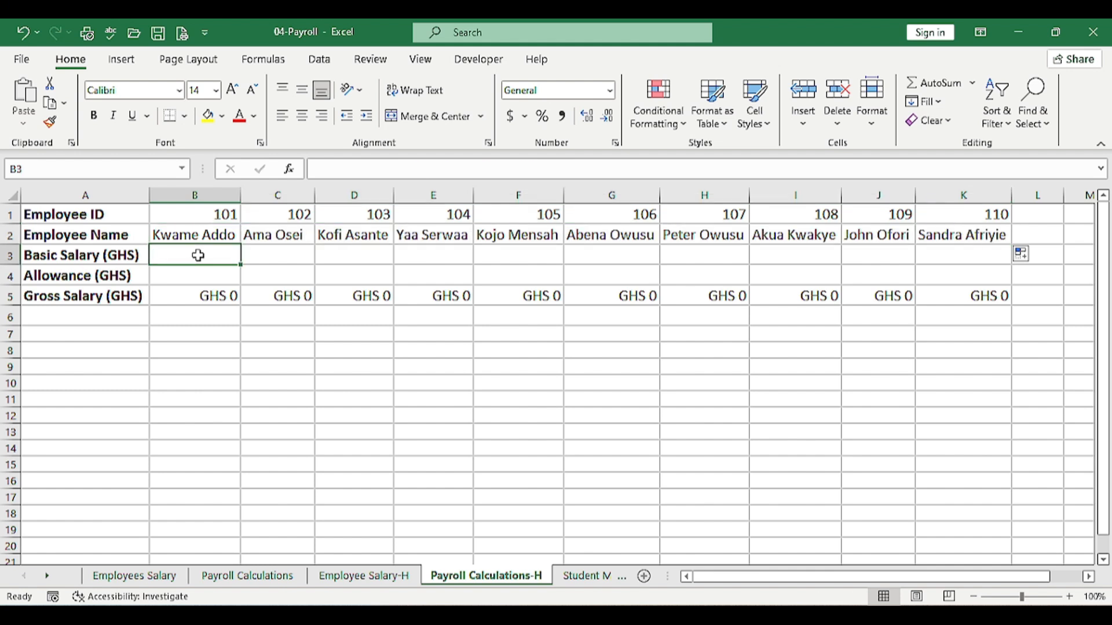
# Start an HLOOKUP in B3 using B1 and the Employee Salary-H table as lookup range
pyautogui.write('=H')
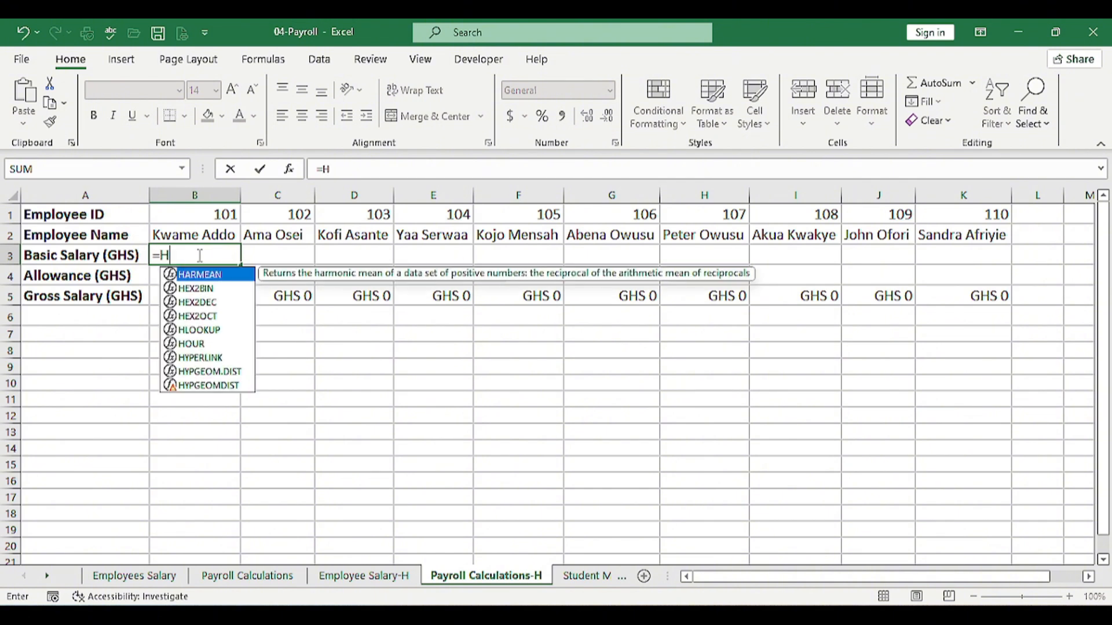
pyautogui.write('LO')
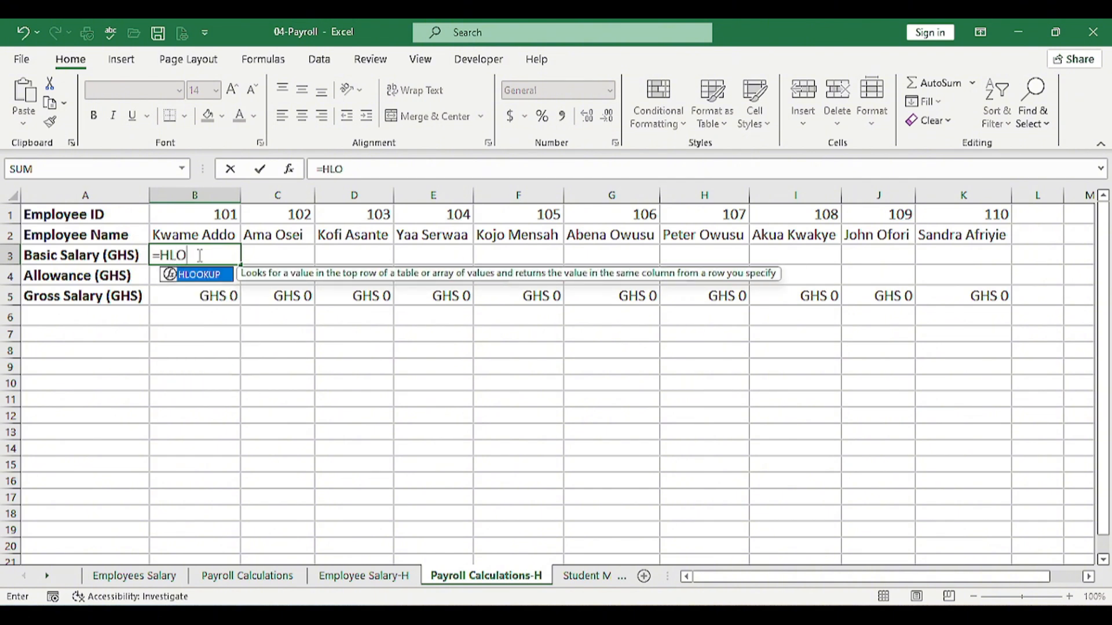
pyautogui.press('Tab')
pyautogui.click(216, 216)
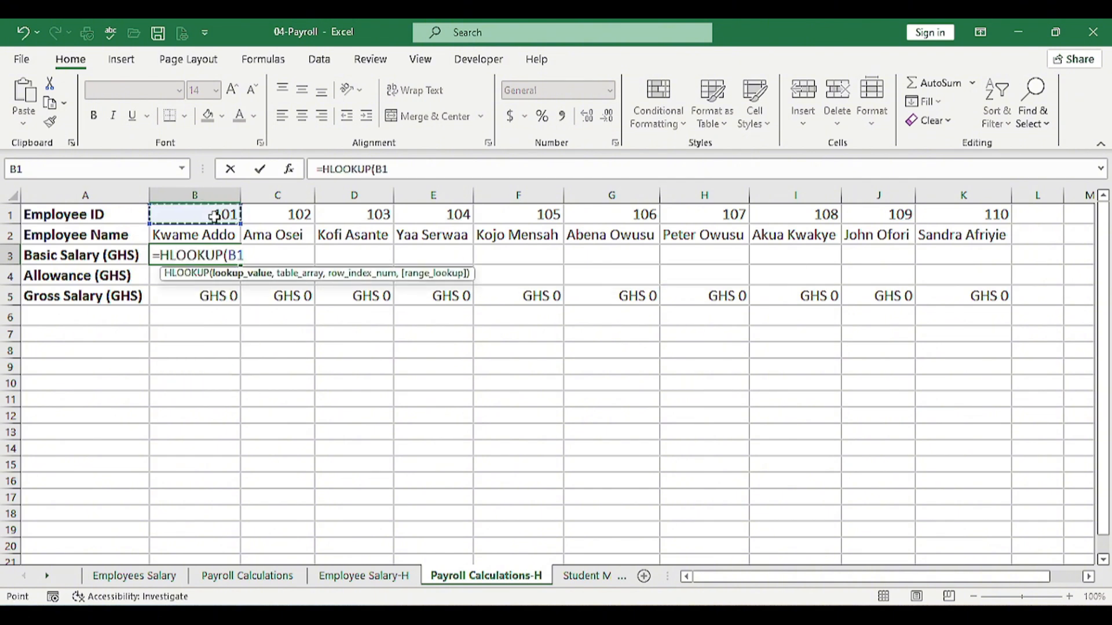
pyautogui.write(',')
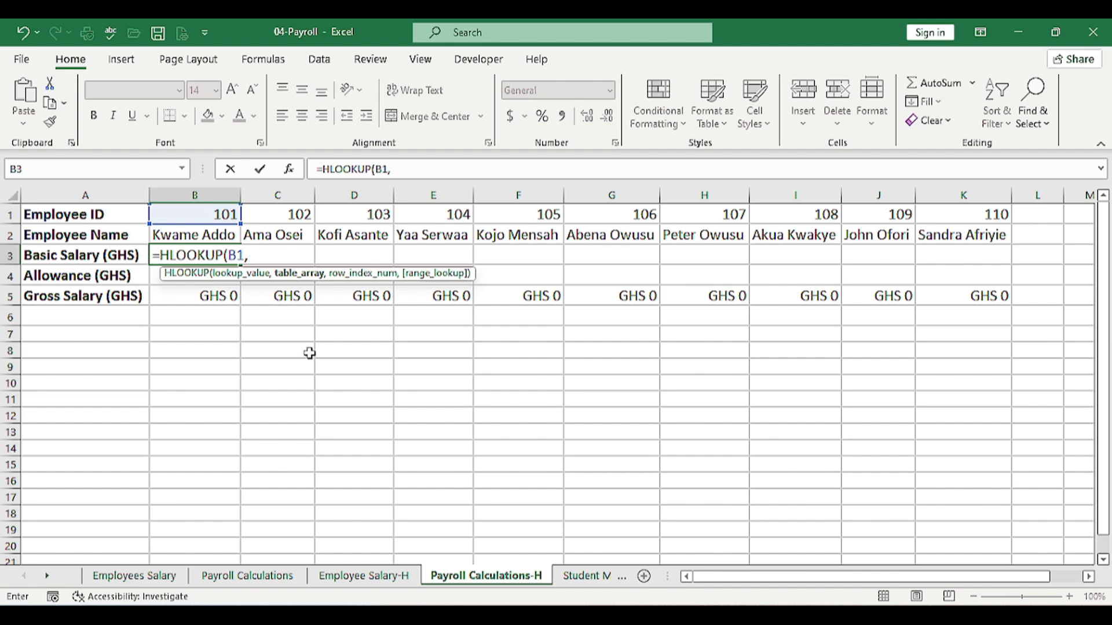
pyautogui.click(373, 579)
pyautogui.moveTo(220, 216); pyautogui.dragTo(1007, 277)
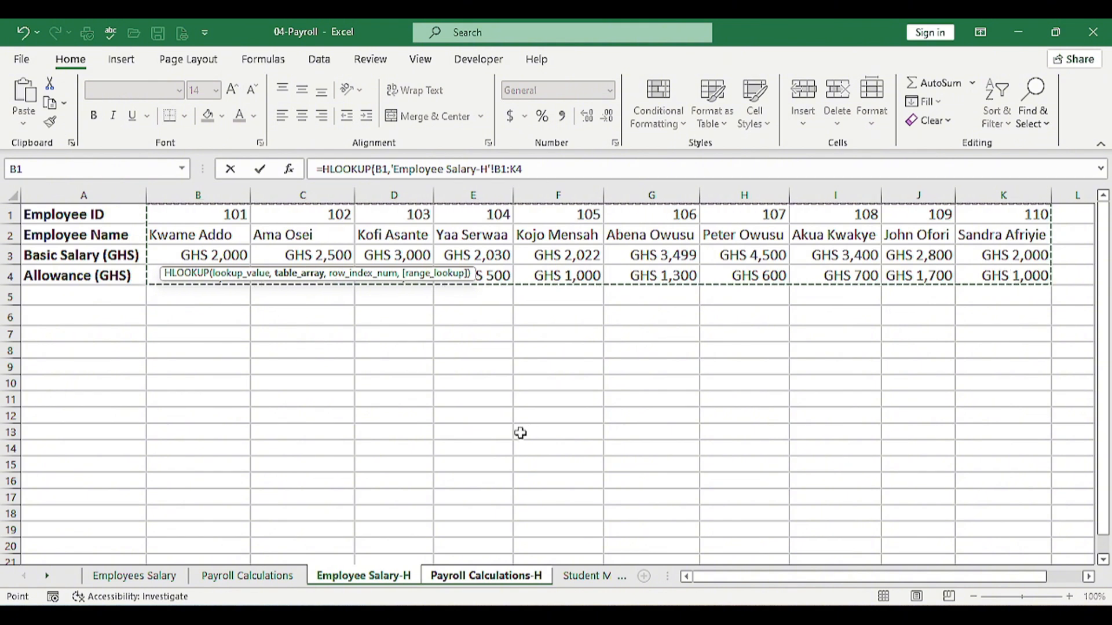
pyautogui.write(',')
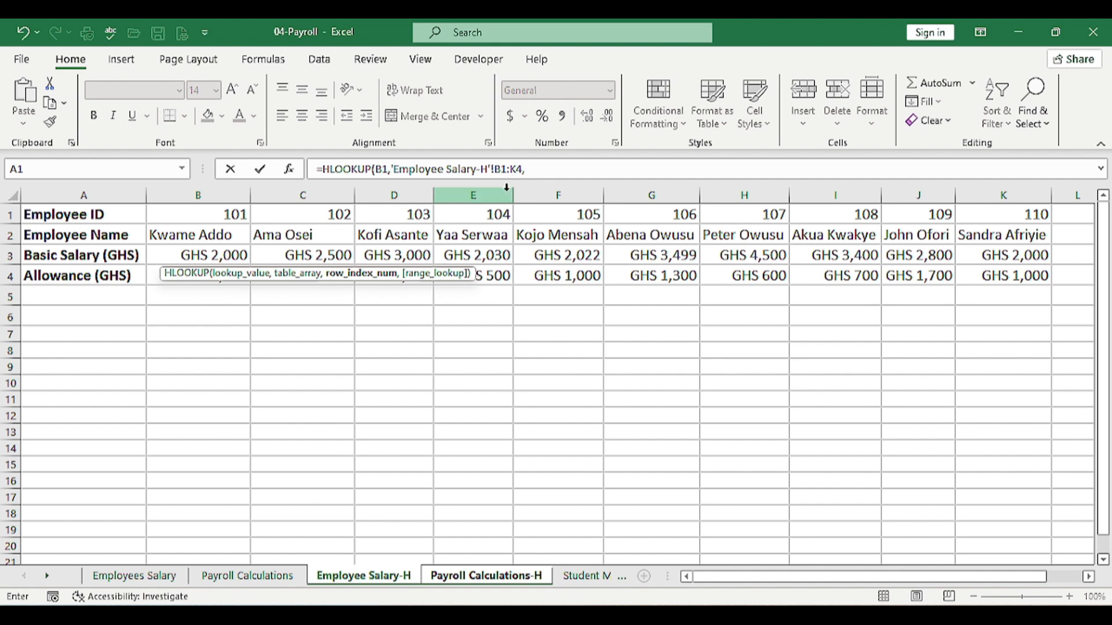
# Finish the basic salary lookup with row 3 and FALSE, then fill B3 across to K3
pyautogui.write('3,F')
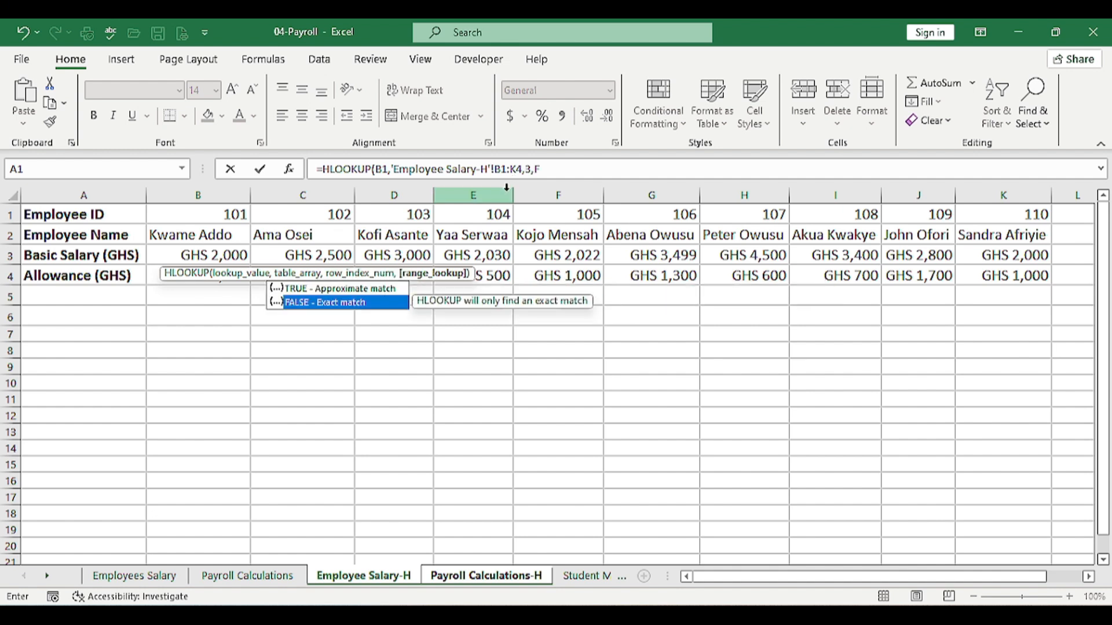
pyautogui.press('Tab')
pyautogui.write(')')
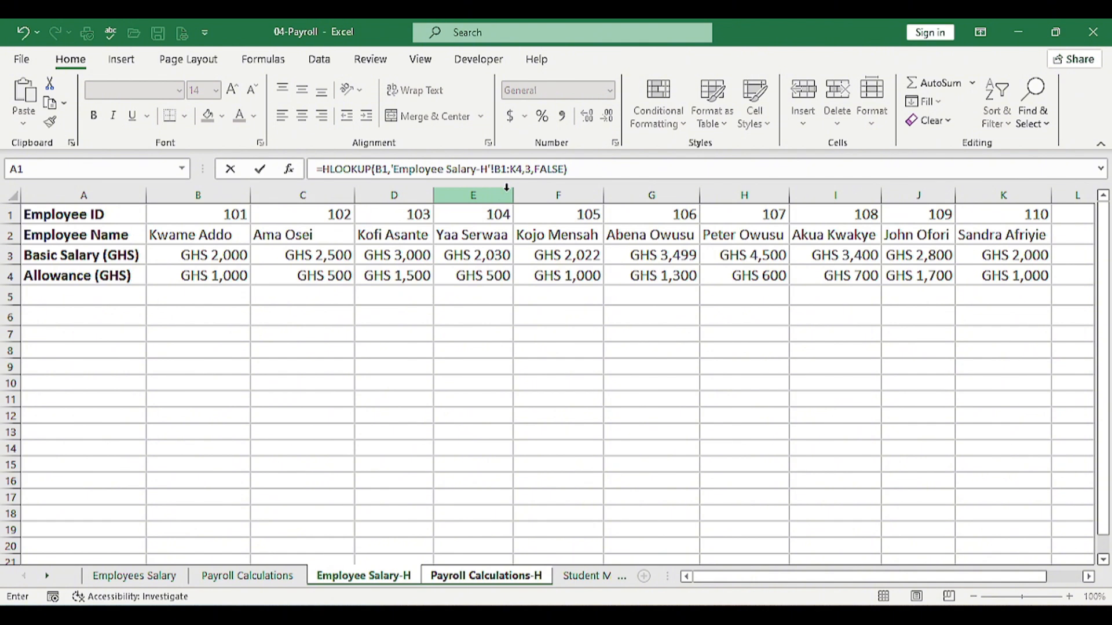
pyautogui.hotkey('ctrl', 'Return')
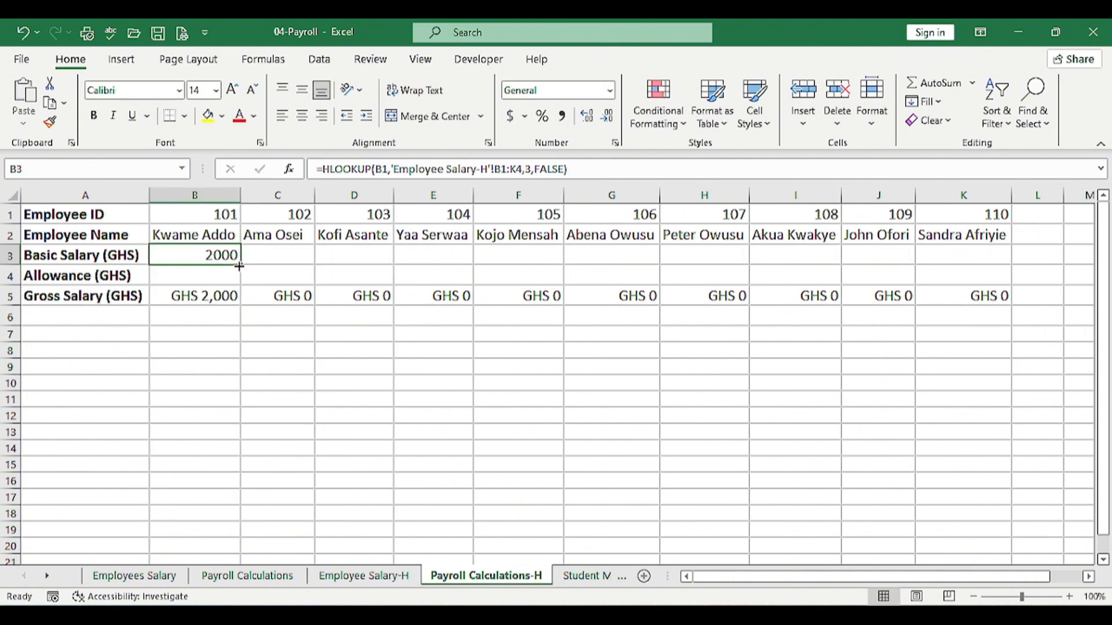
pyautogui.moveTo(239, 267); pyautogui.dragTo(984, 267)
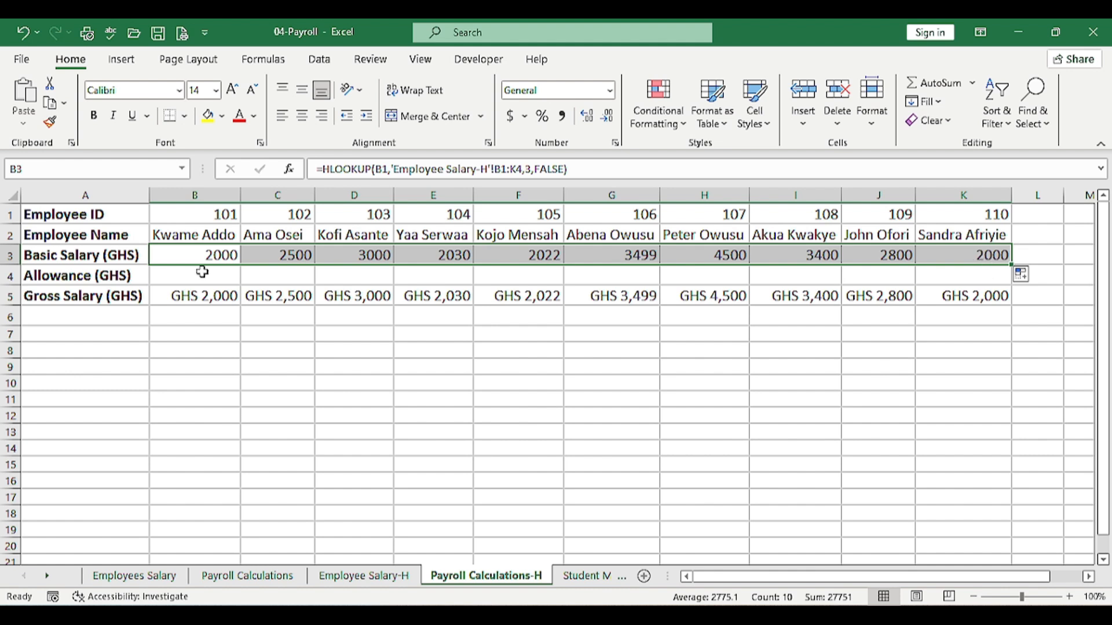
pyautogui.click(202, 271)
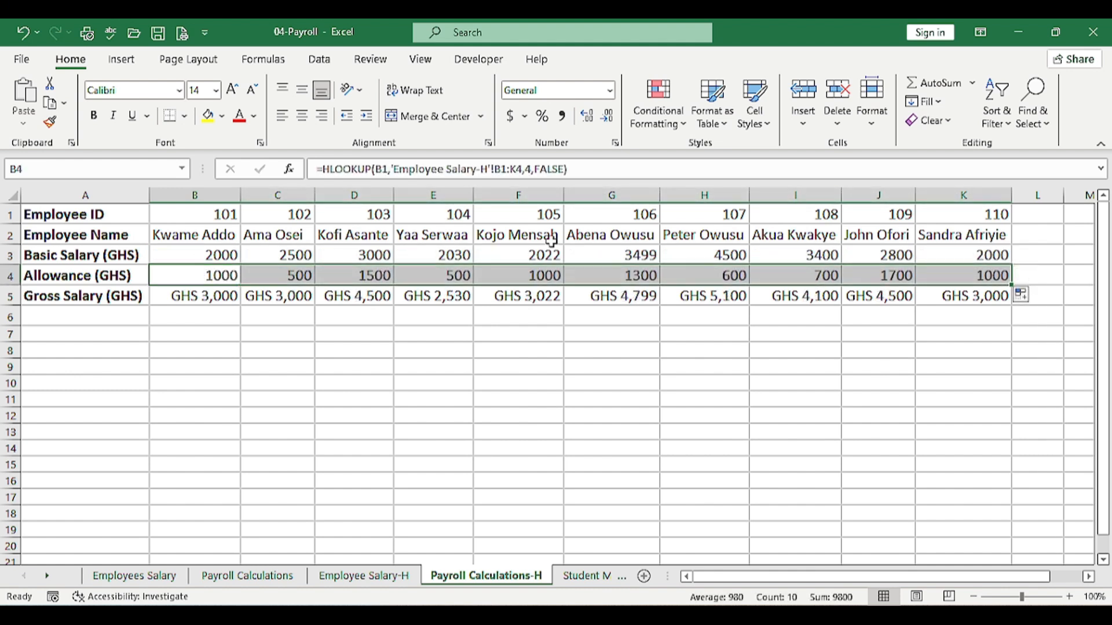
pyautogui.click(221, 254)
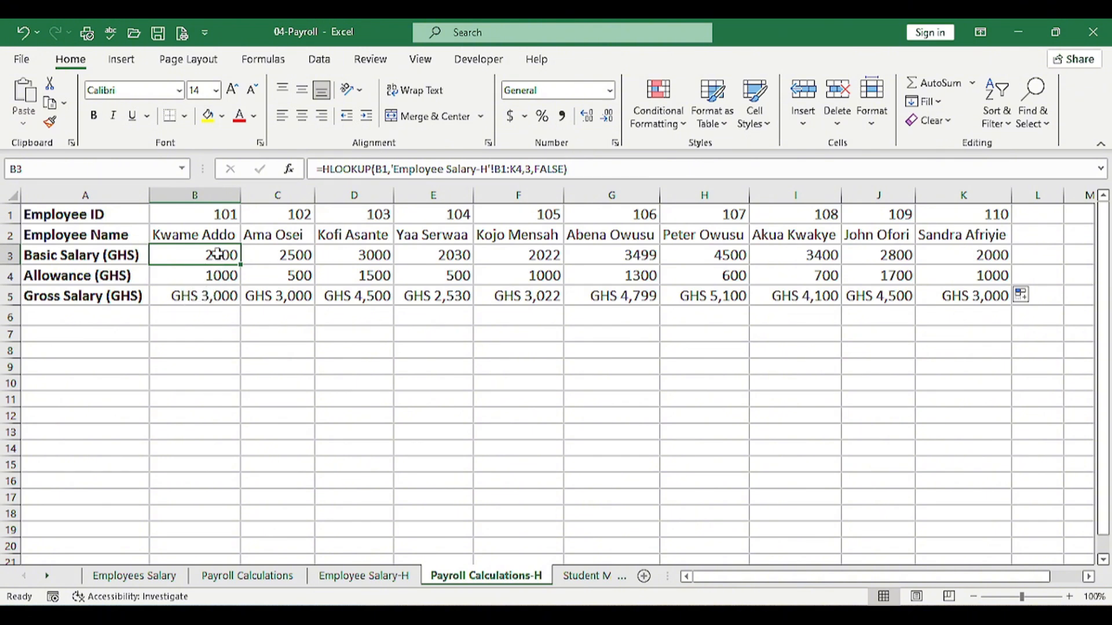
# Copy B5's GHS currency formatting onto B3:K4 with Paste Special Formats
pyautogui.click(208, 293)
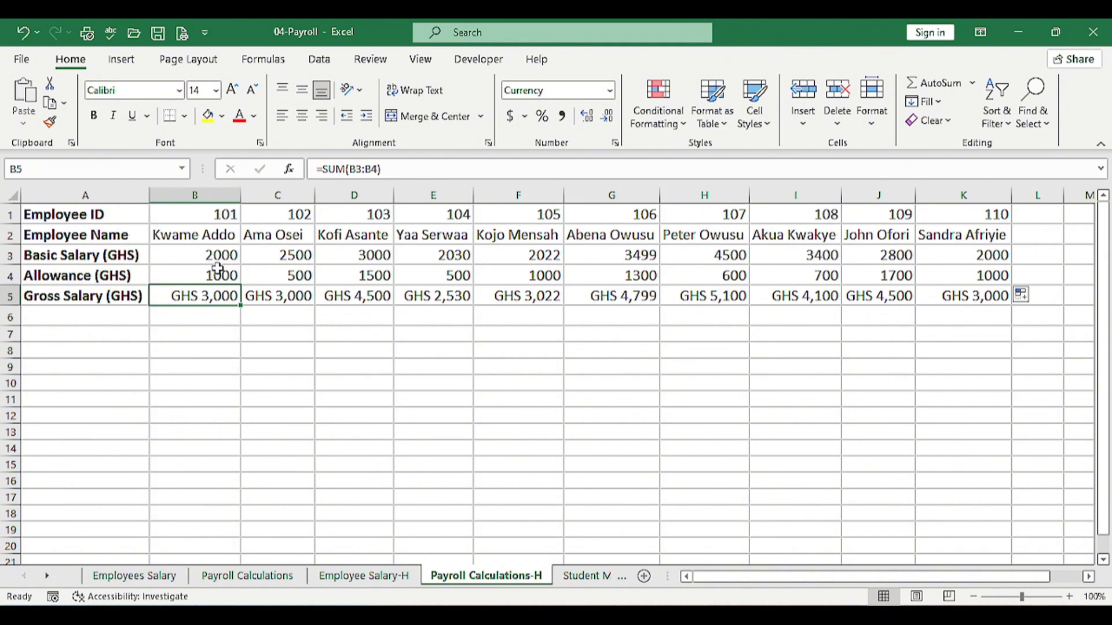
pyautogui.hotkey('ctrl', 'c')
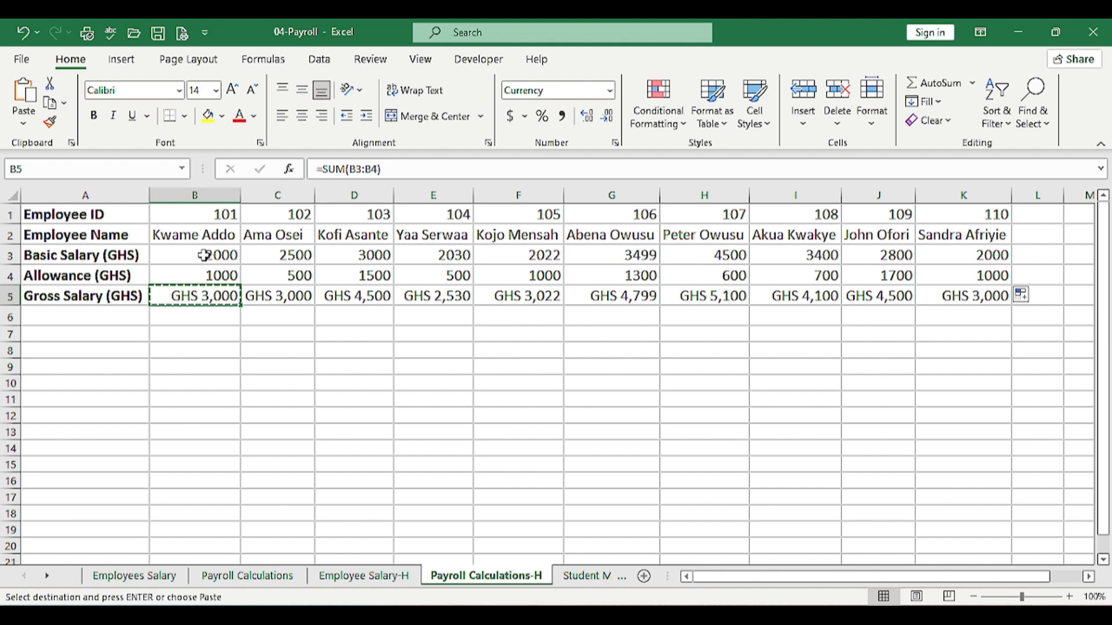
pyautogui.moveTo(206, 255); pyautogui.dragTo(706, 237)
pyautogui.moveTo(930, 284); pyautogui.dragTo(926, 275)
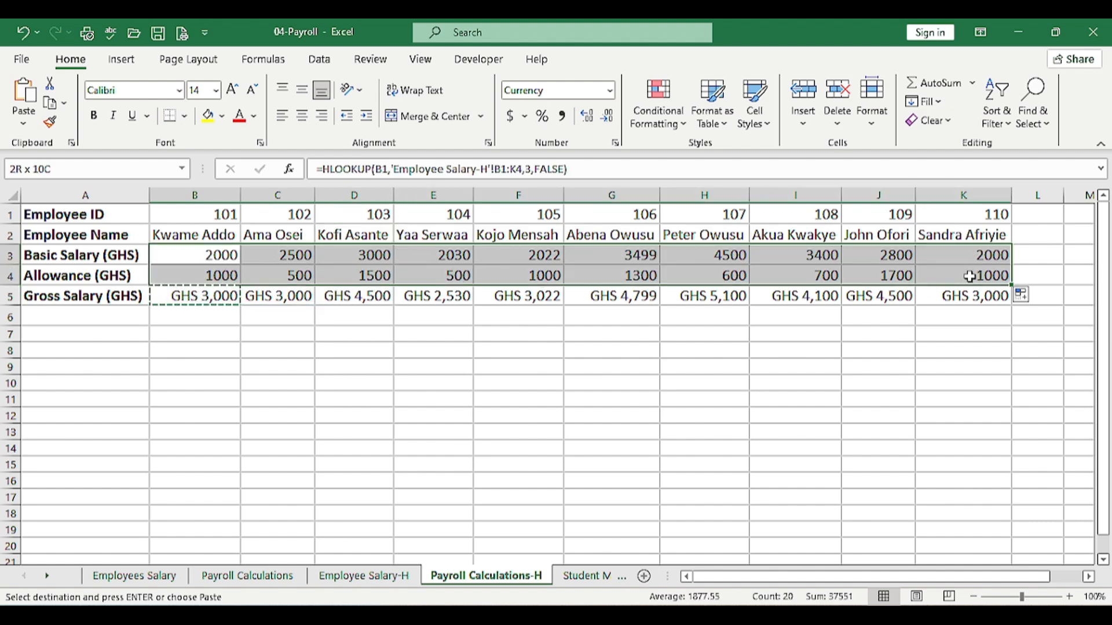
pyautogui.rightClick(545, 257)
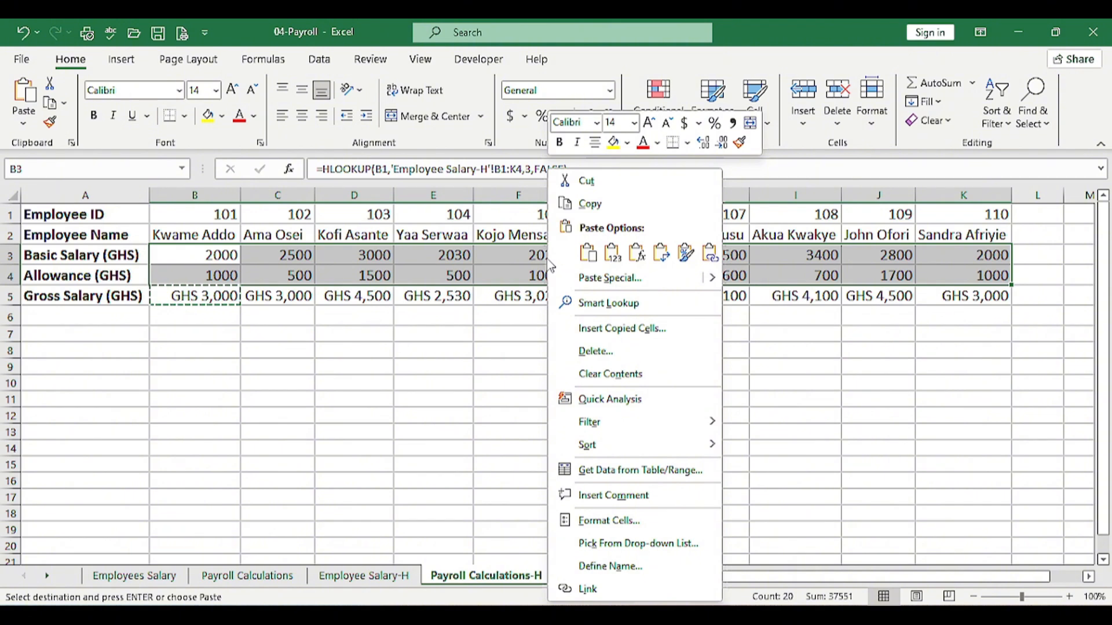
pyautogui.click(603, 278)
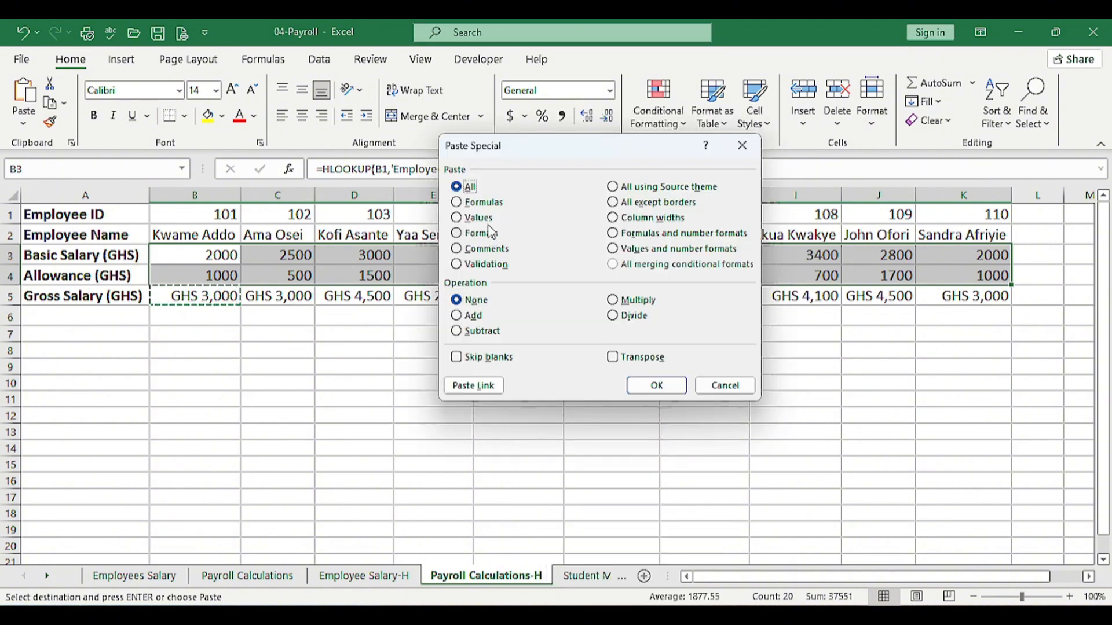
pyautogui.click(488, 232)
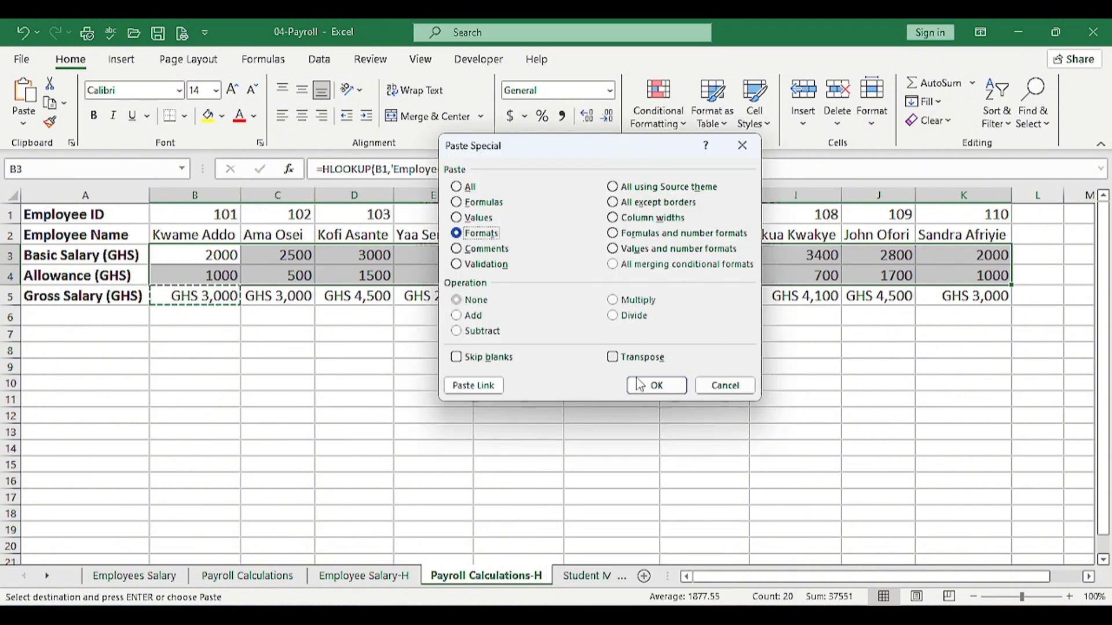
pyautogui.click(656, 385)
pyautogui.press('Escape')
pyautogui.click(437, 320)
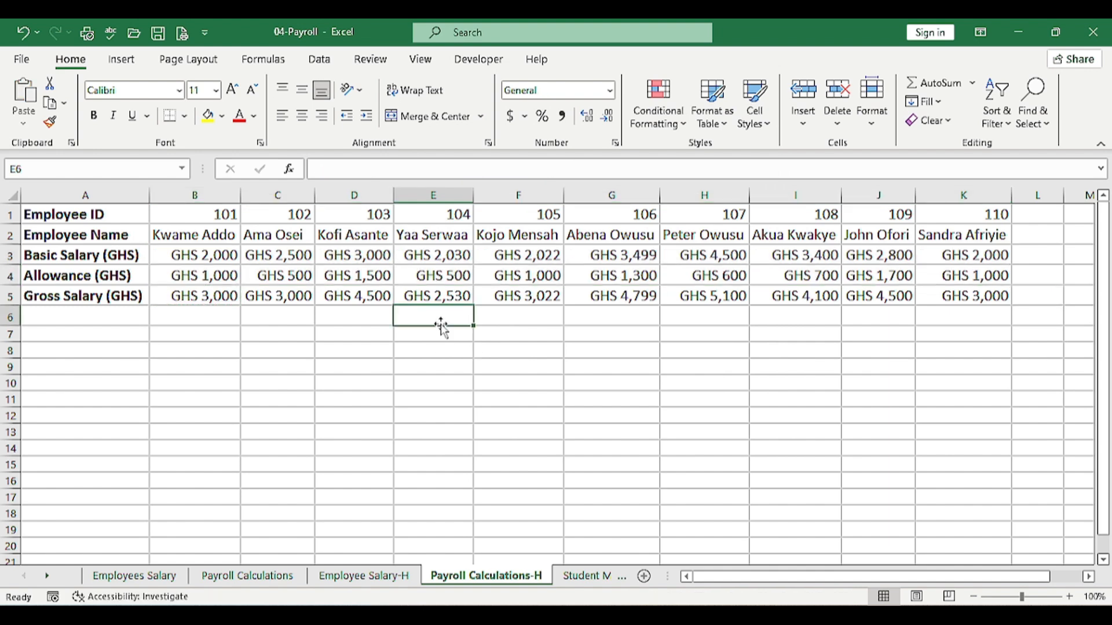
pyautogui.click(339, 278)
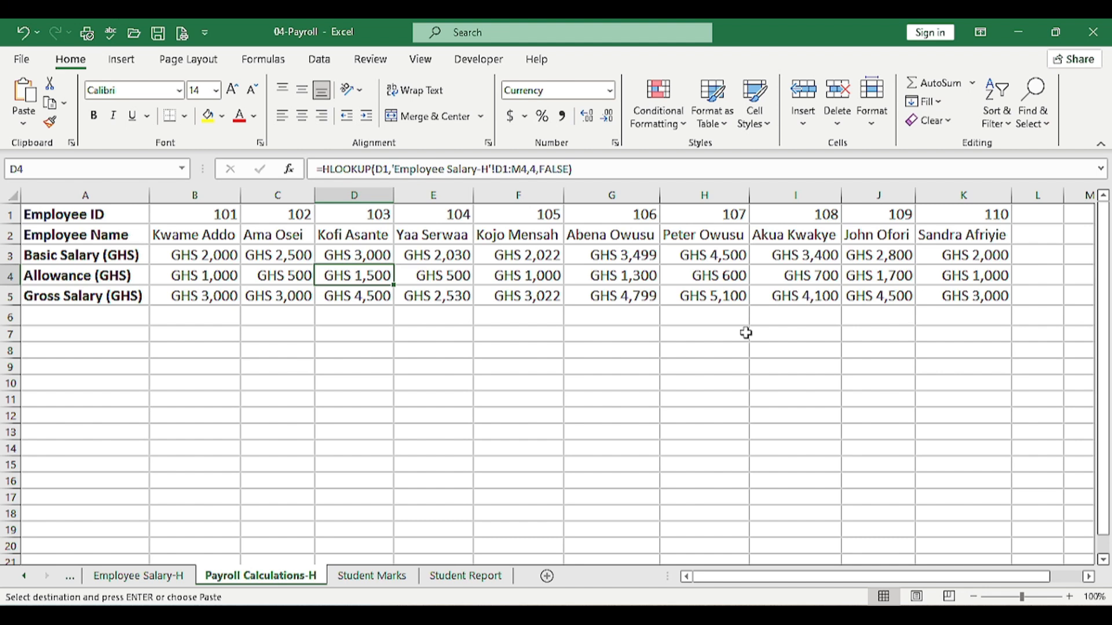
# Show the Student Marks sheet with ten students' marks in five subjects
pyautogui.click(383, 576)
pyautogui.press('Escape')
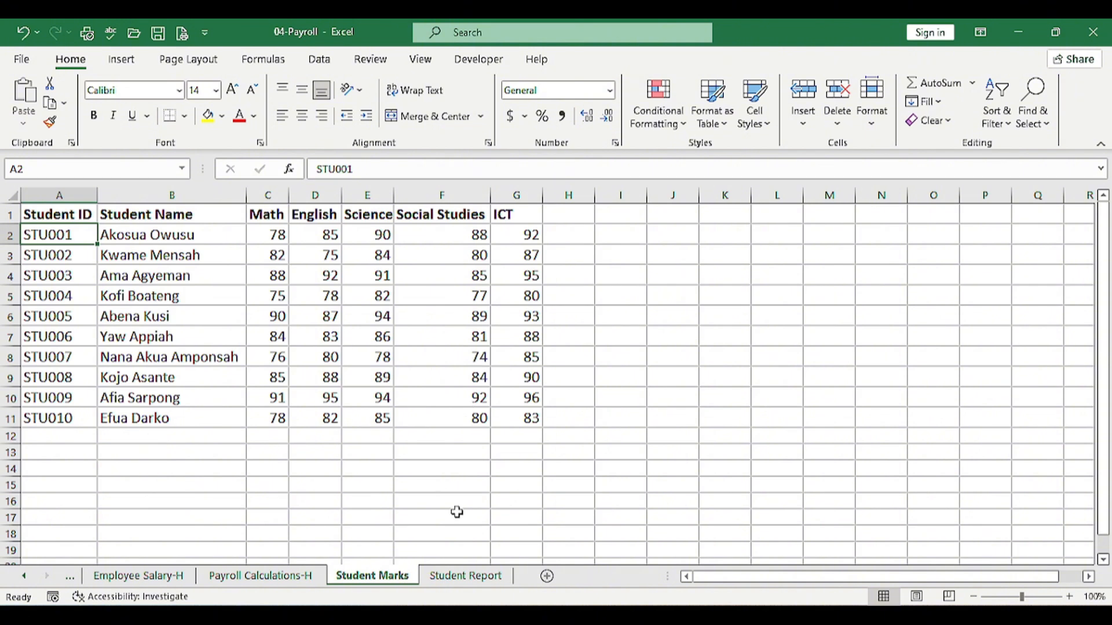
# On Student Report, begin =XLOOKUP(B2, in the Student Name cell B3
pyautogui.click(457, 579)
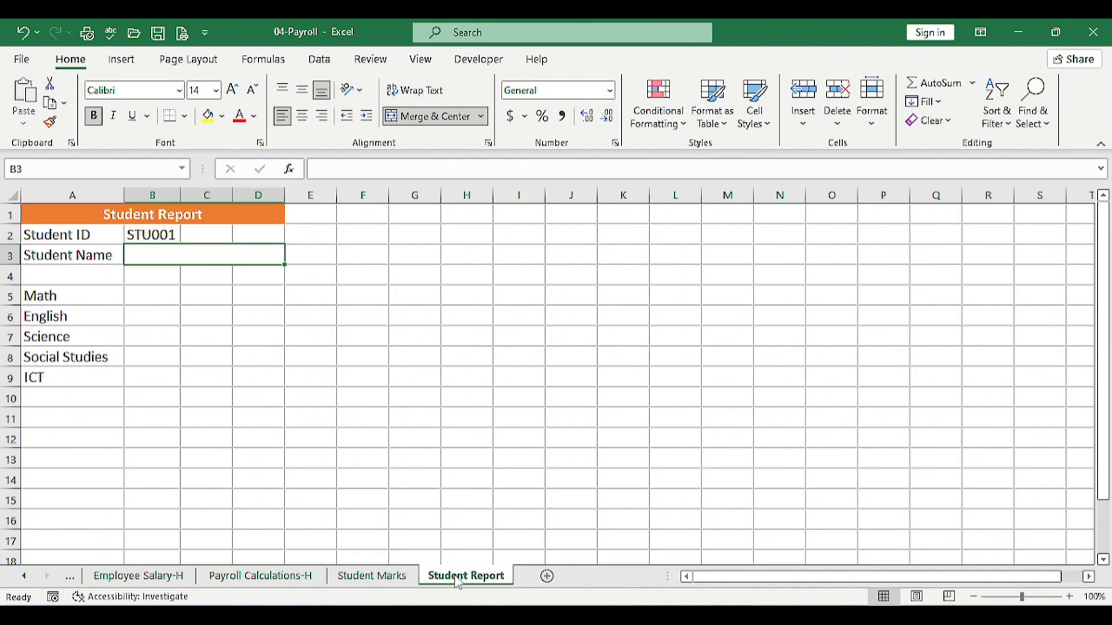
pyautogui.click(141, 234)
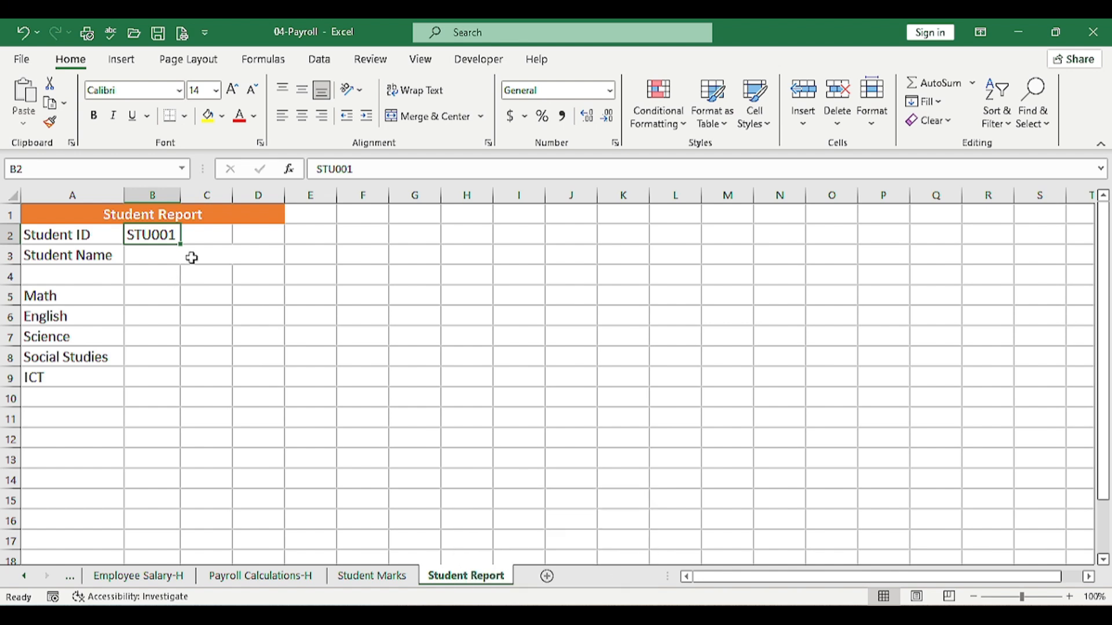
pyautogui.click(174, 248)
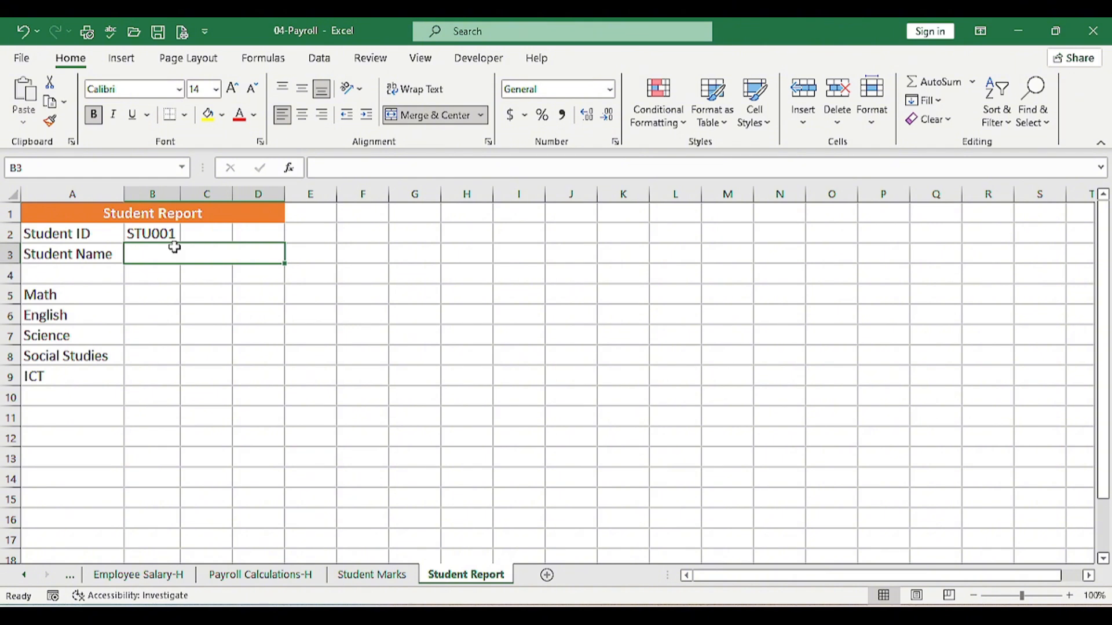
pyautogui.write('=')
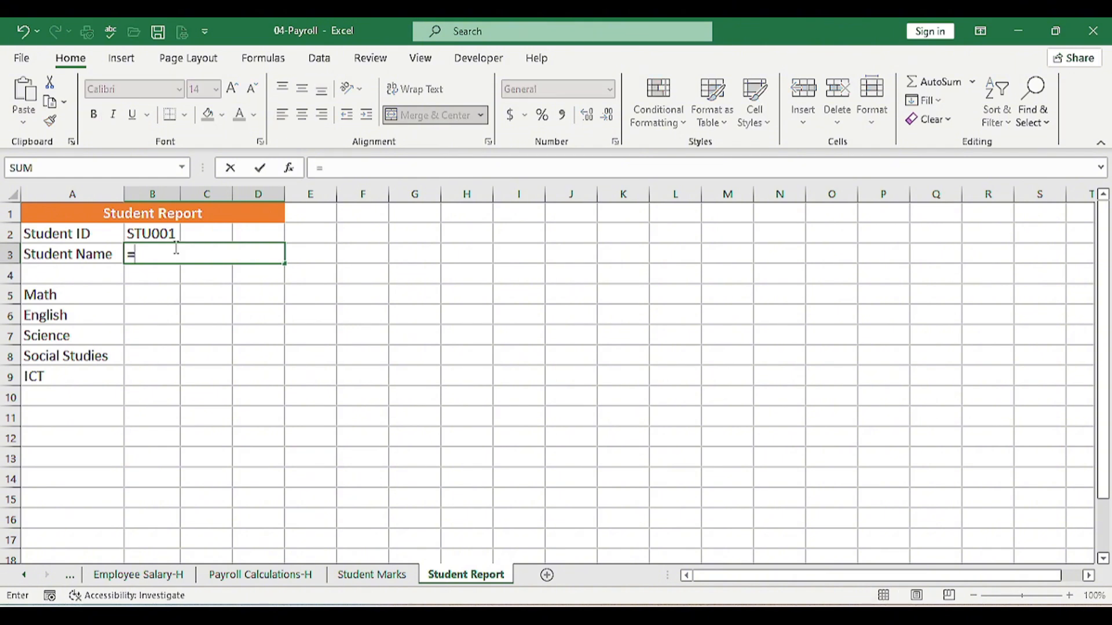
pyautogui.write('XLO')
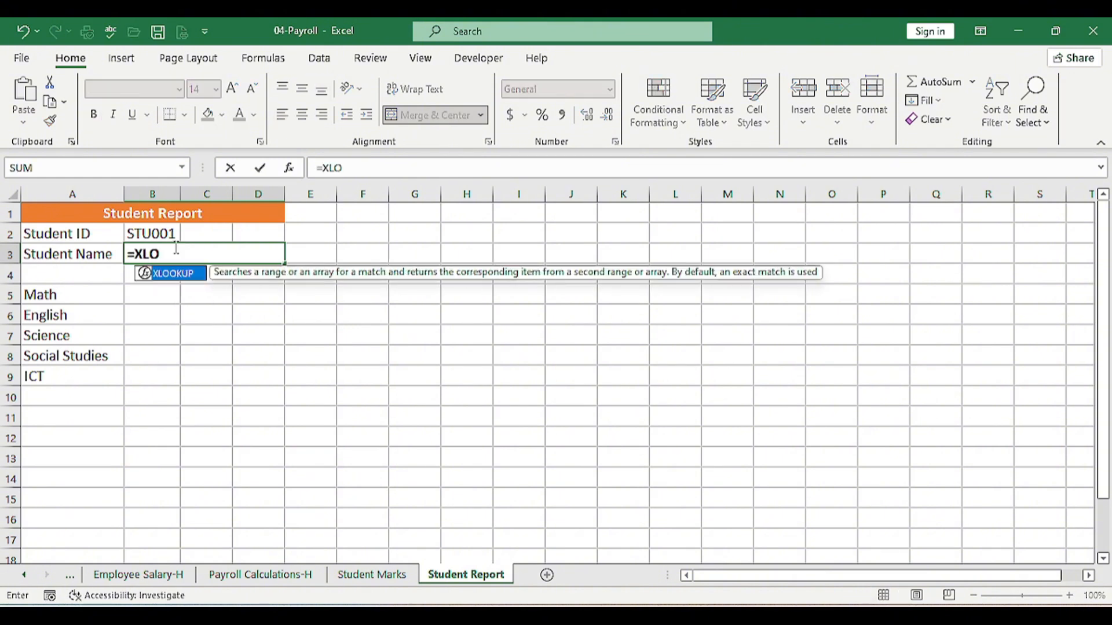
pyautogui.press('Tab')
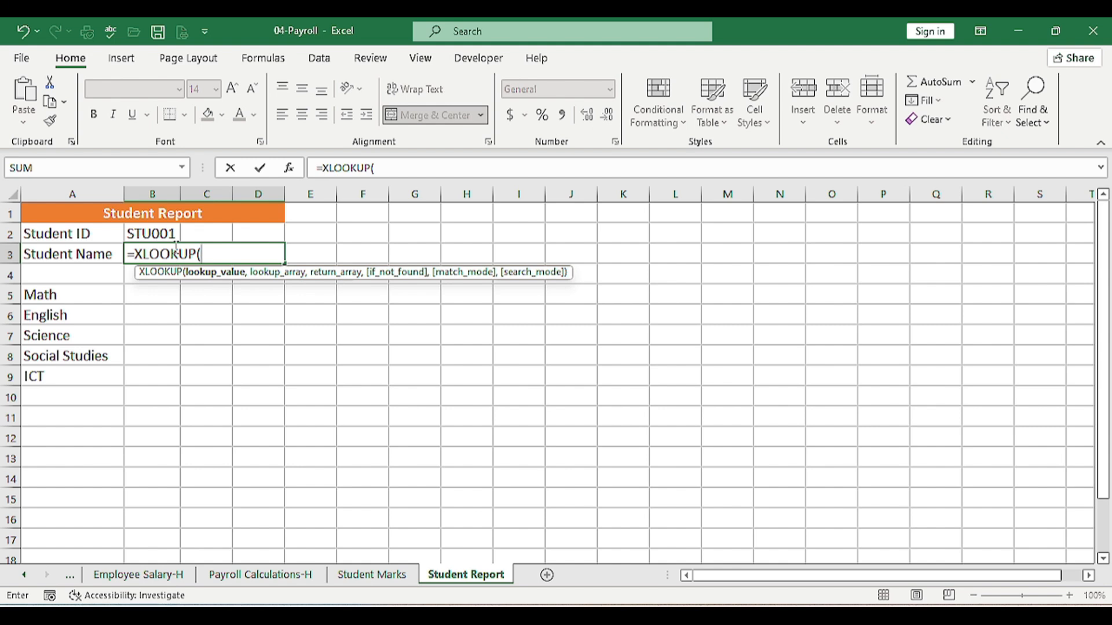
pyautogui.click(143, 233)
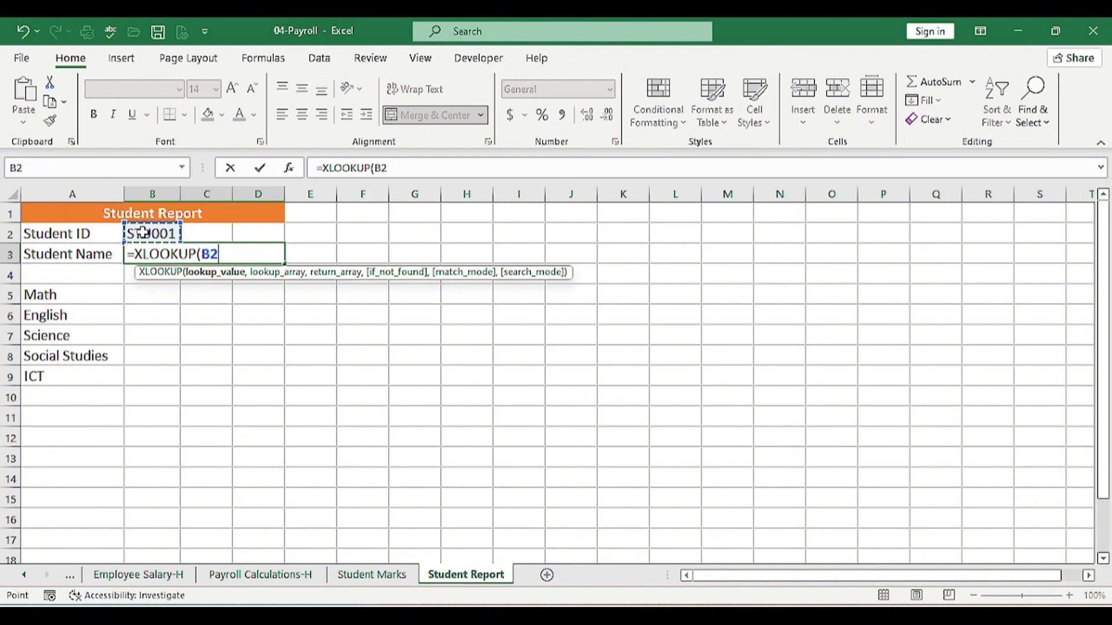
pyautogui.write(',')
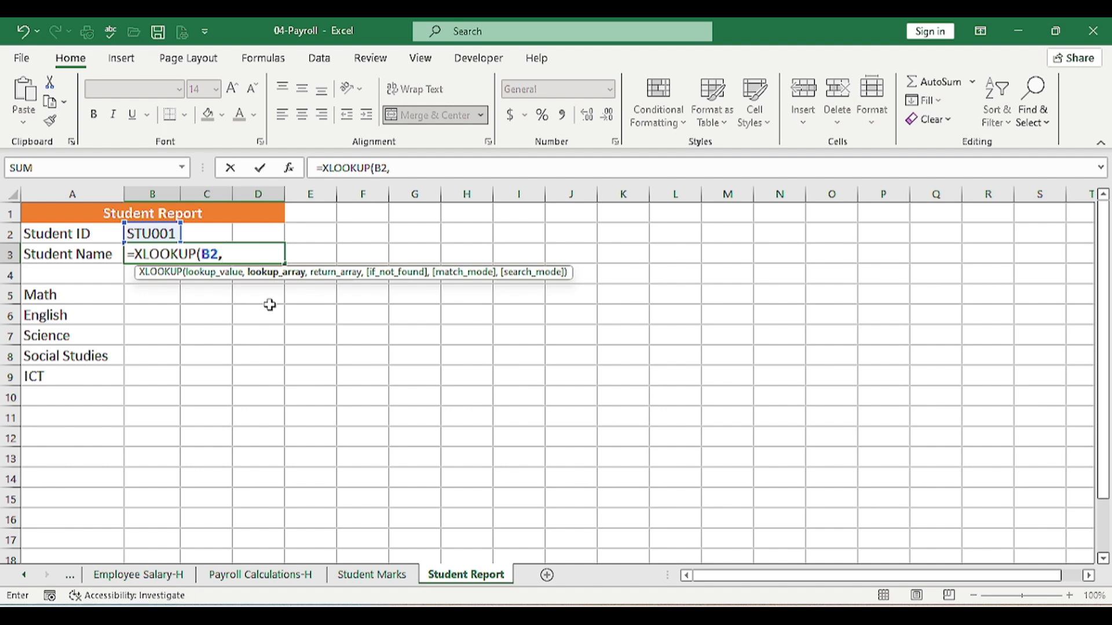
# Point the Student Name XLOOKUP at Student Marks IDs A2:A11, returning names from B2:B11
pyautogui.click(351, 576)
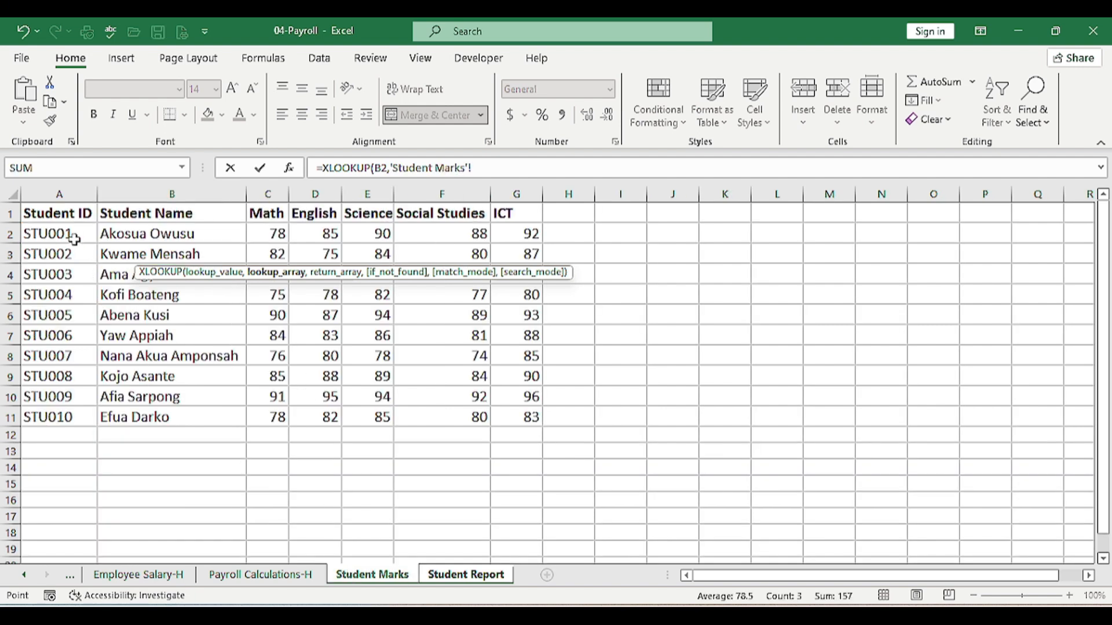
pyautogui.moveTo(73, 236); pyautogui.dragTo(74, 410)
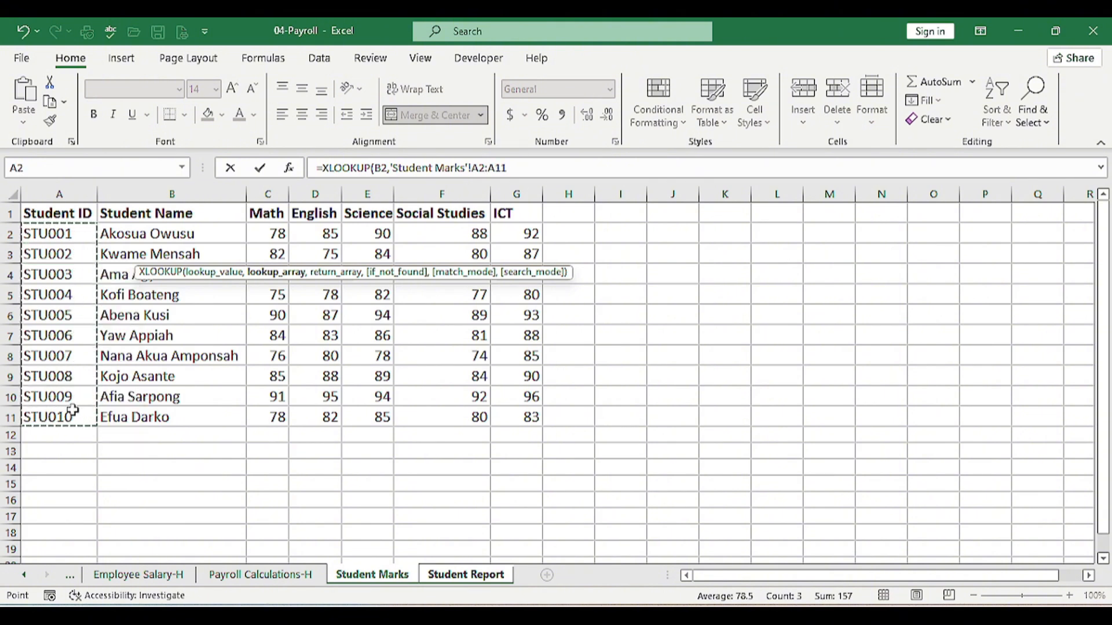
pyautogui.write(',')
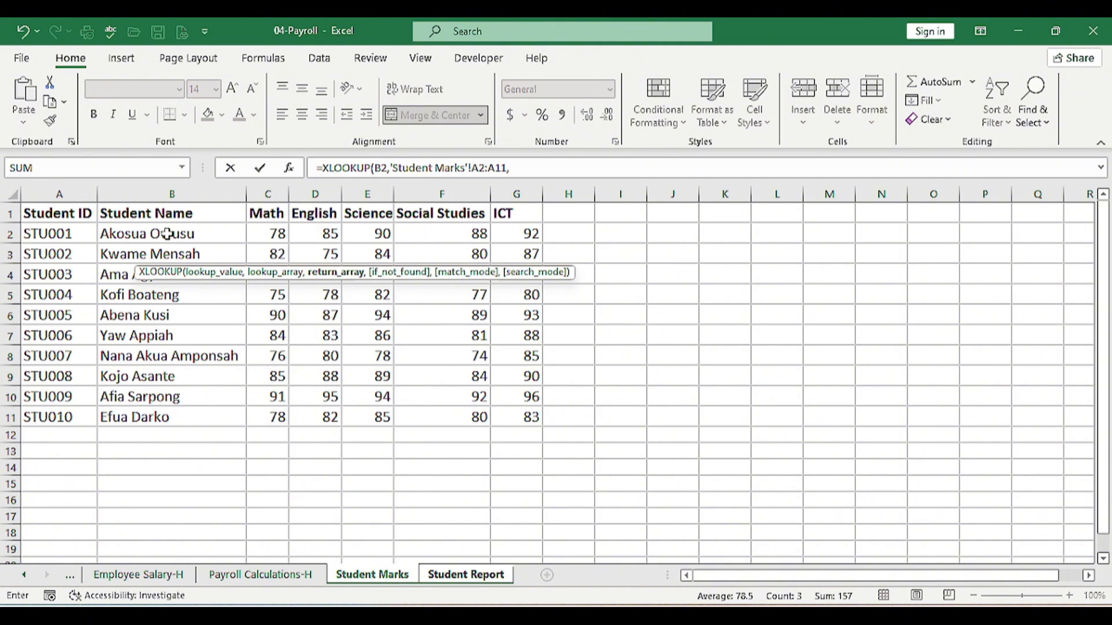
pyautogui.moveTo(167, 233); pyautogui.dragTo(181, 417)
pyautogui.write(',')
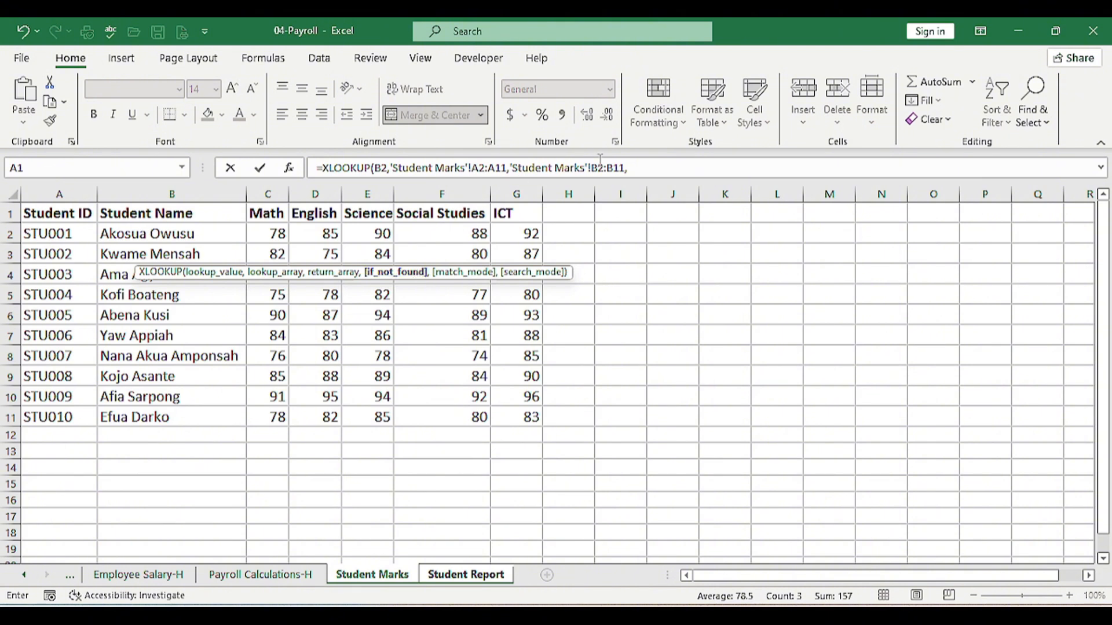
# Finish the Student Name XLOOKUP with "NO RECORD", exact match and first-to-last search
pyautogui.click(647, 168)
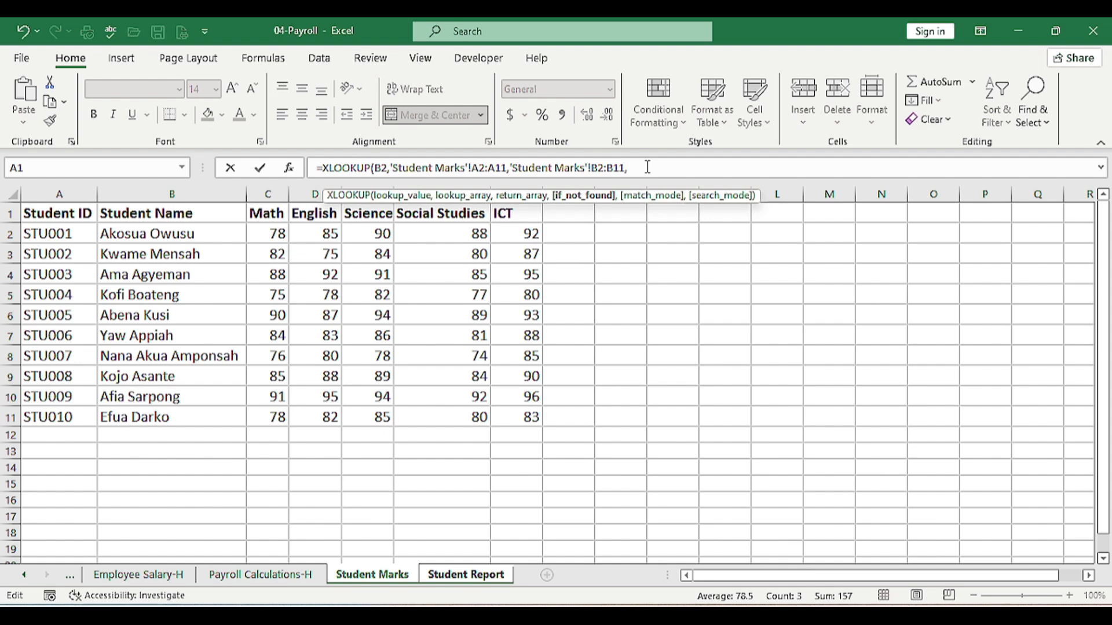
pyautogui.write('"NO RECORD",')
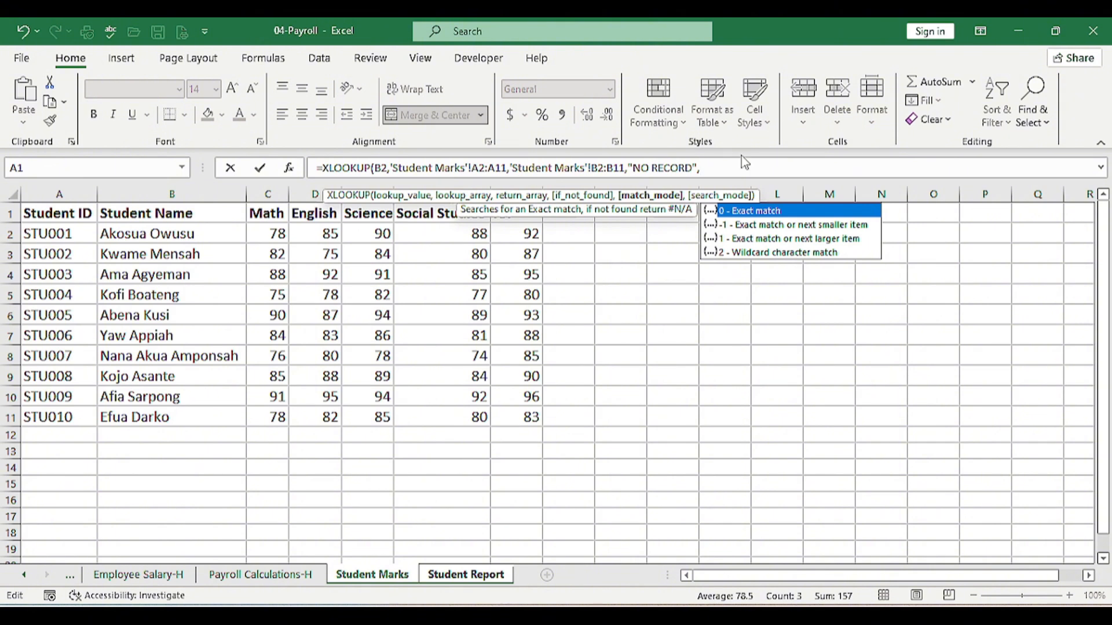
pyautogui.doubleClick(772, 212)
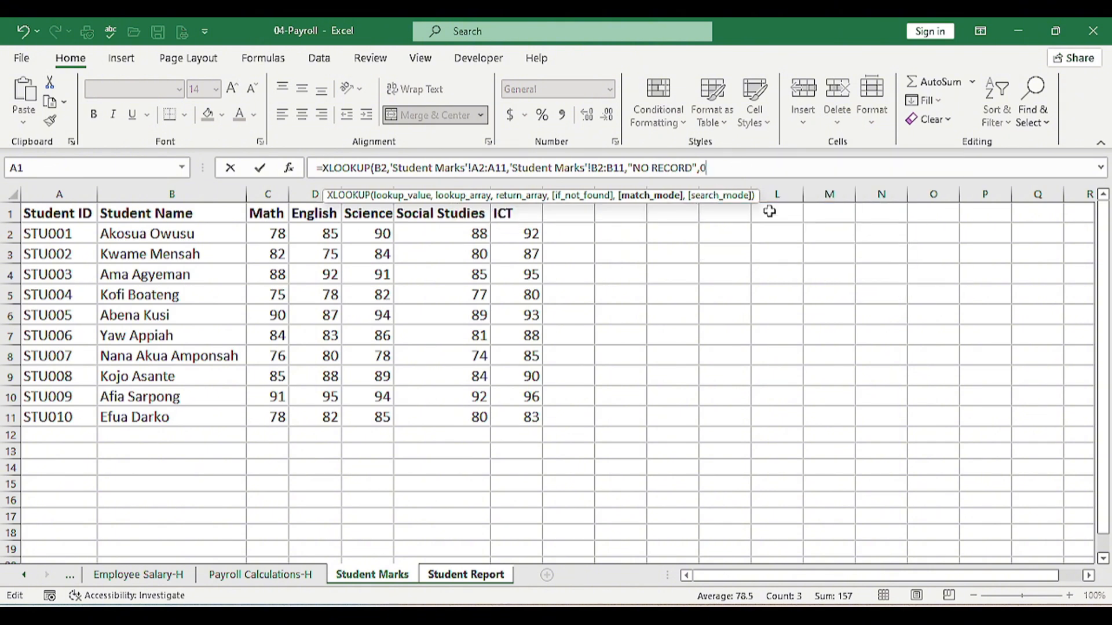
pyautogui.write(',')
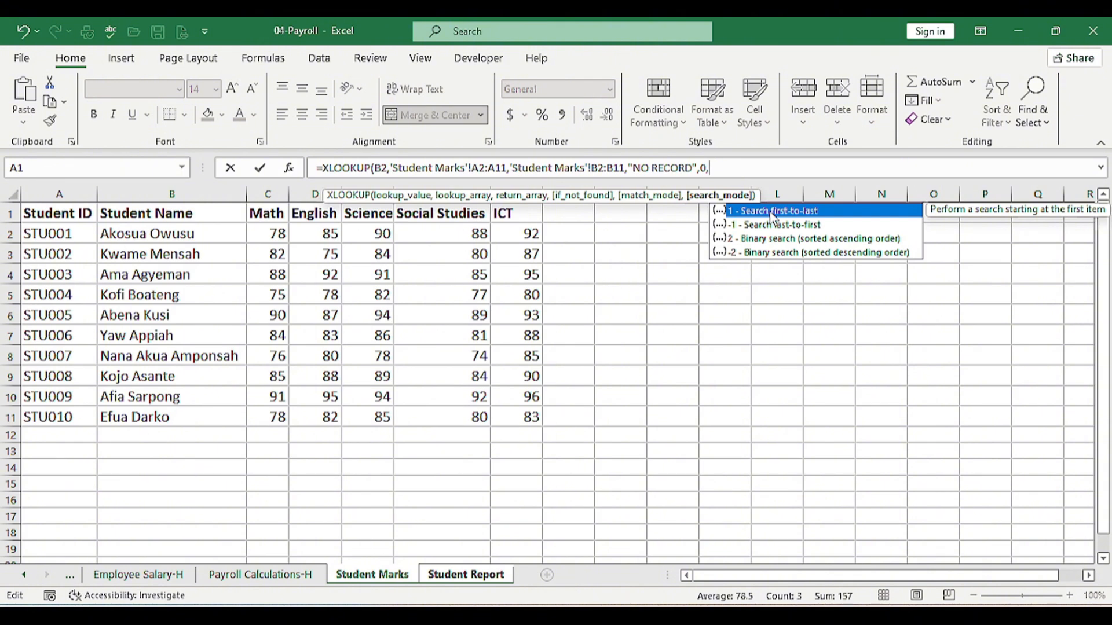
pyautogui.doubleClick(771, 211)
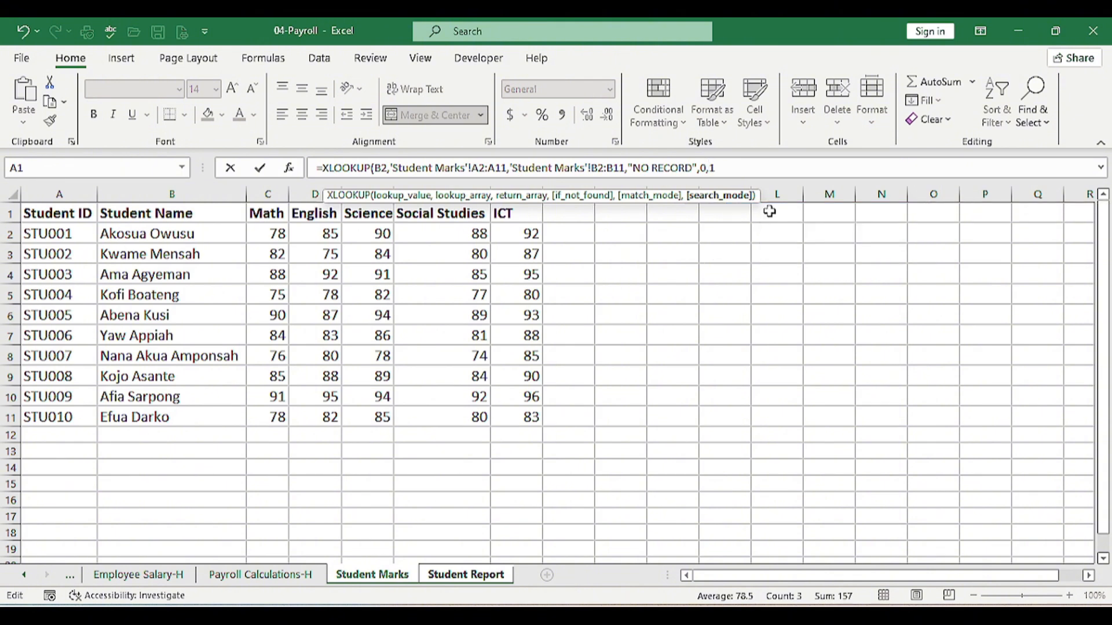
pyautogui.write(')')
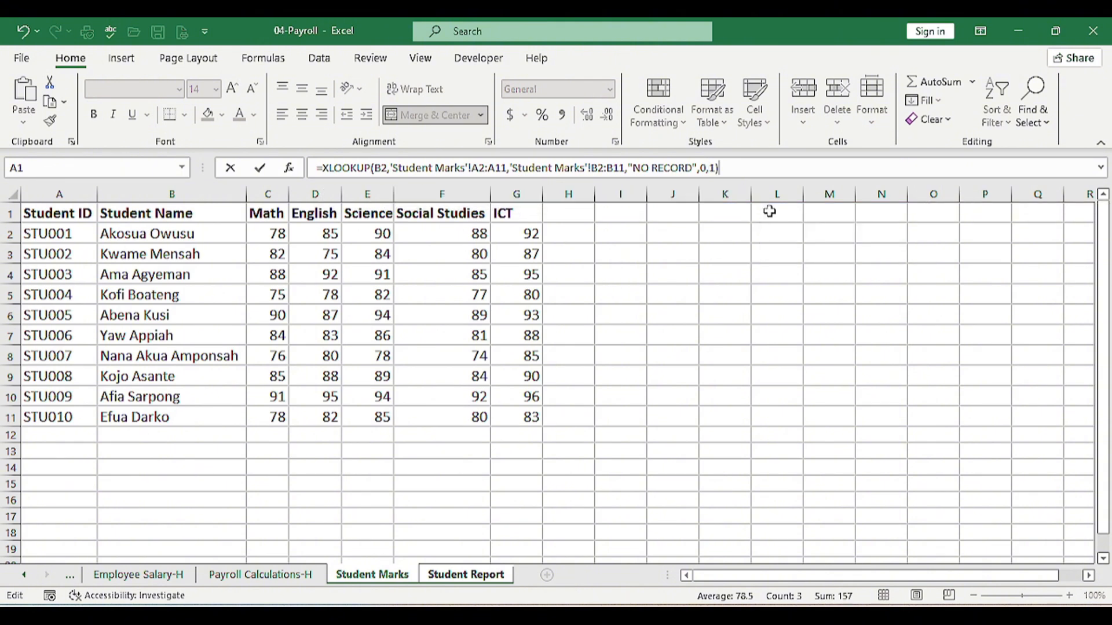
pyautogui.press('Return')
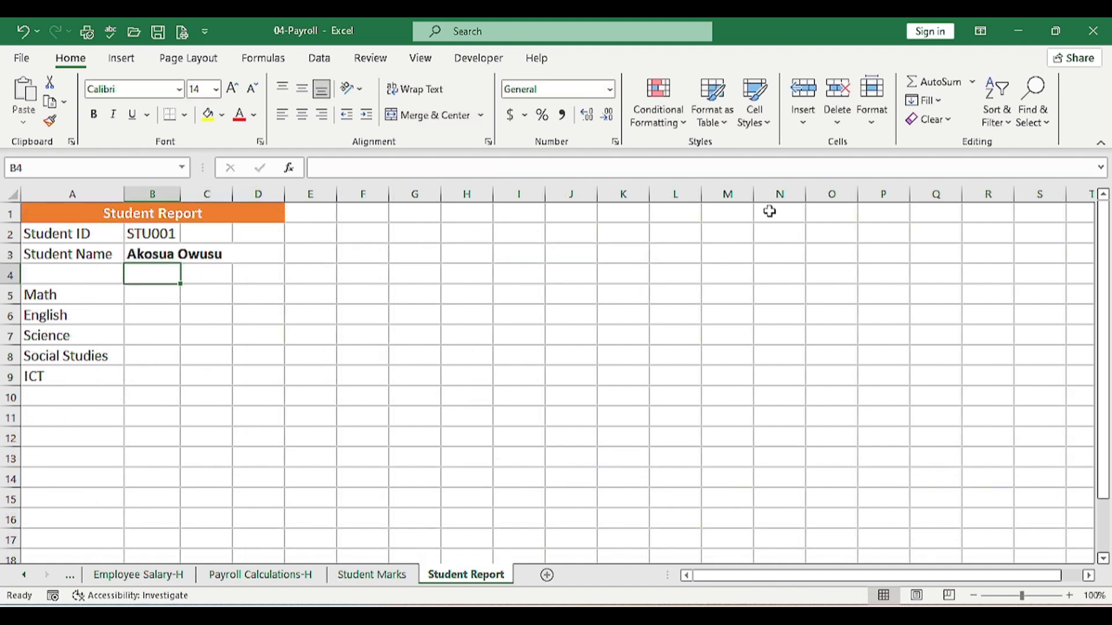
# In D5, XLOOKUP B2 against Student Marks A2:A11, returning Math marks C2:C11 with "NO RECORD"
pyautogui.press('Up')
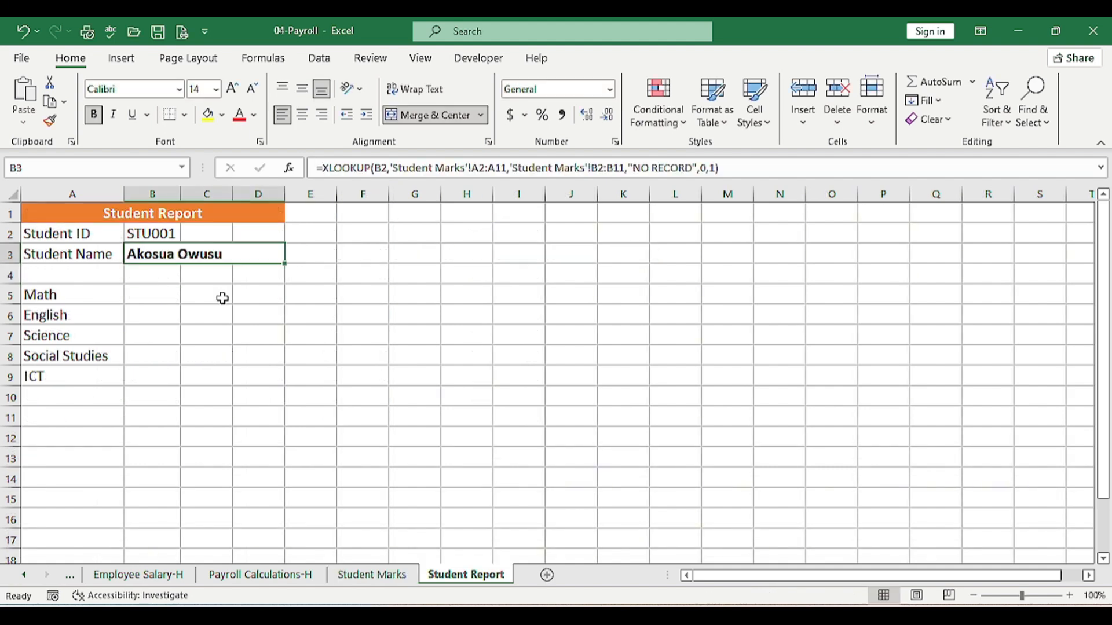
pyautogui.click(258, 299)
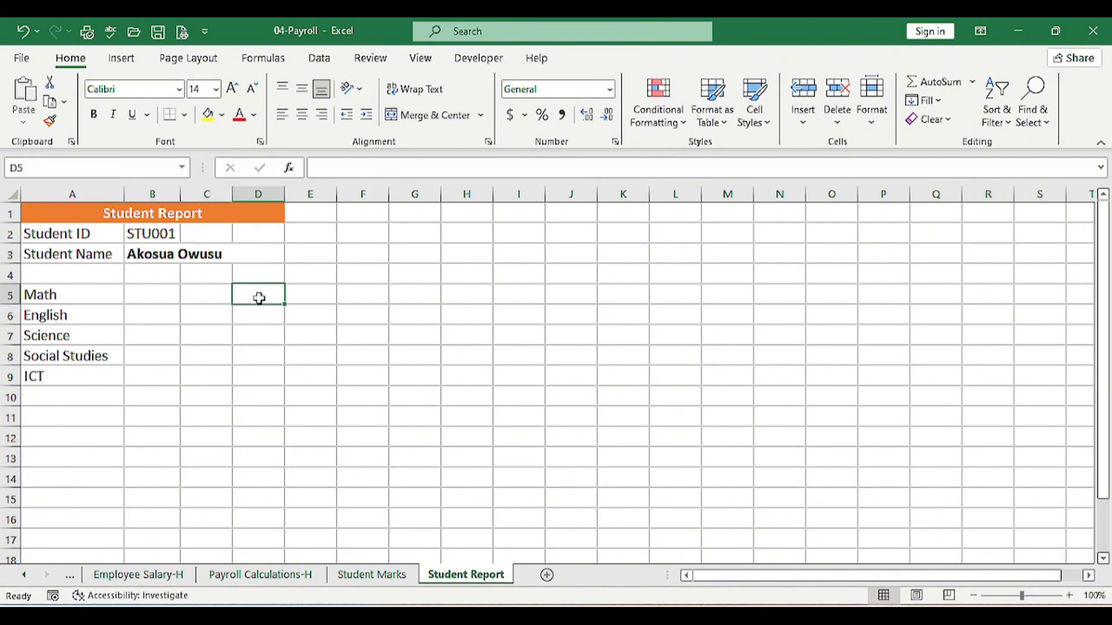
pyautogui.write('=')
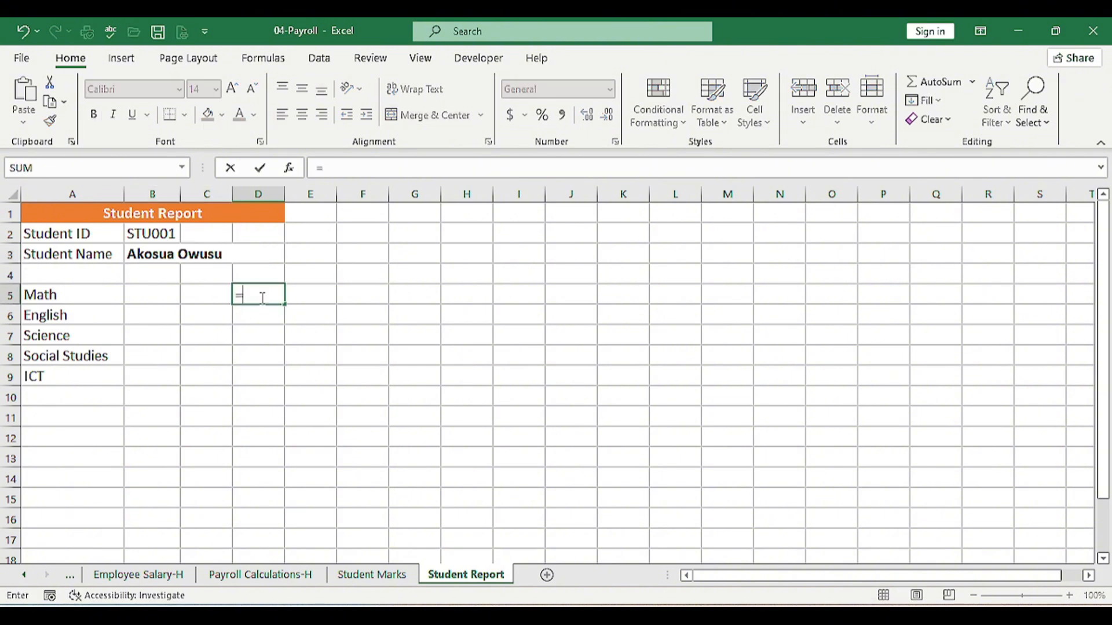
pyautogui.write('XLO')
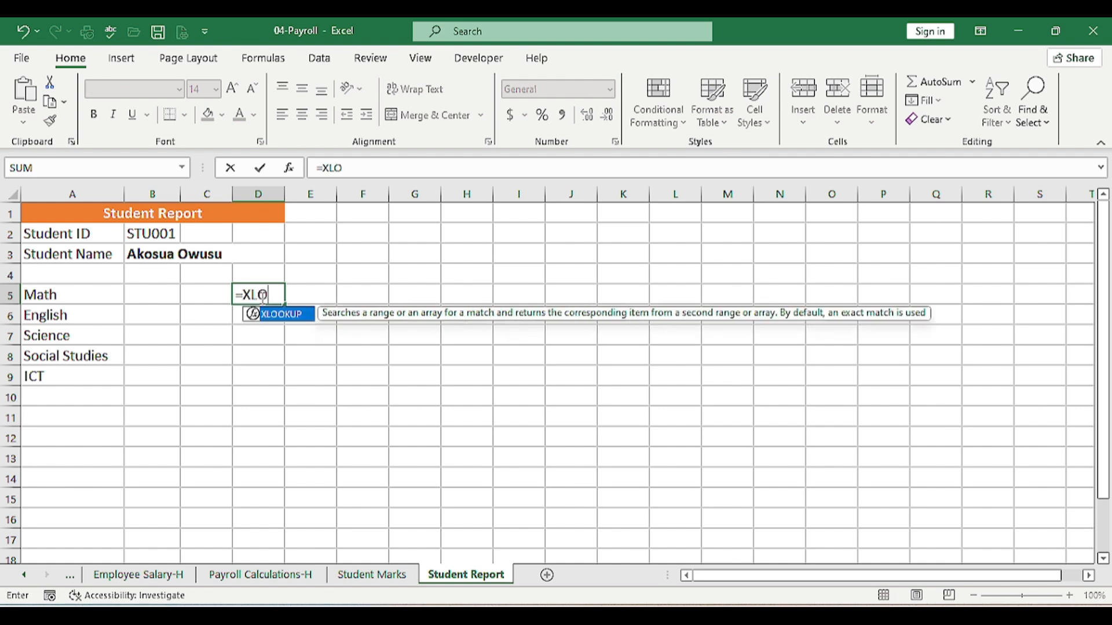
pyautogui.press('Tab')
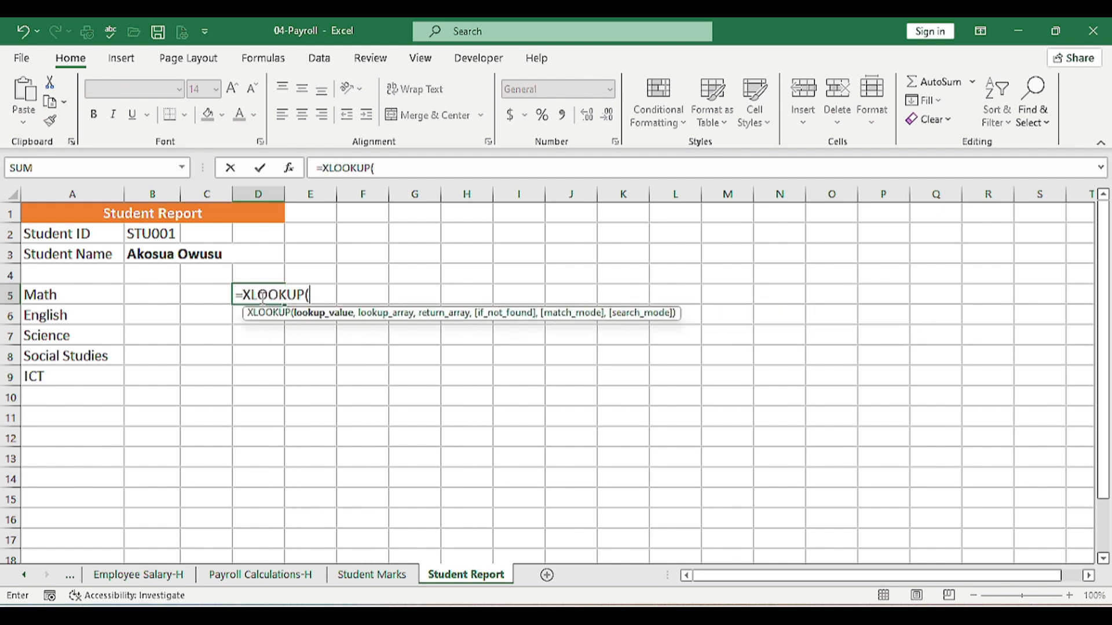
pyautogui.click(146, 234)
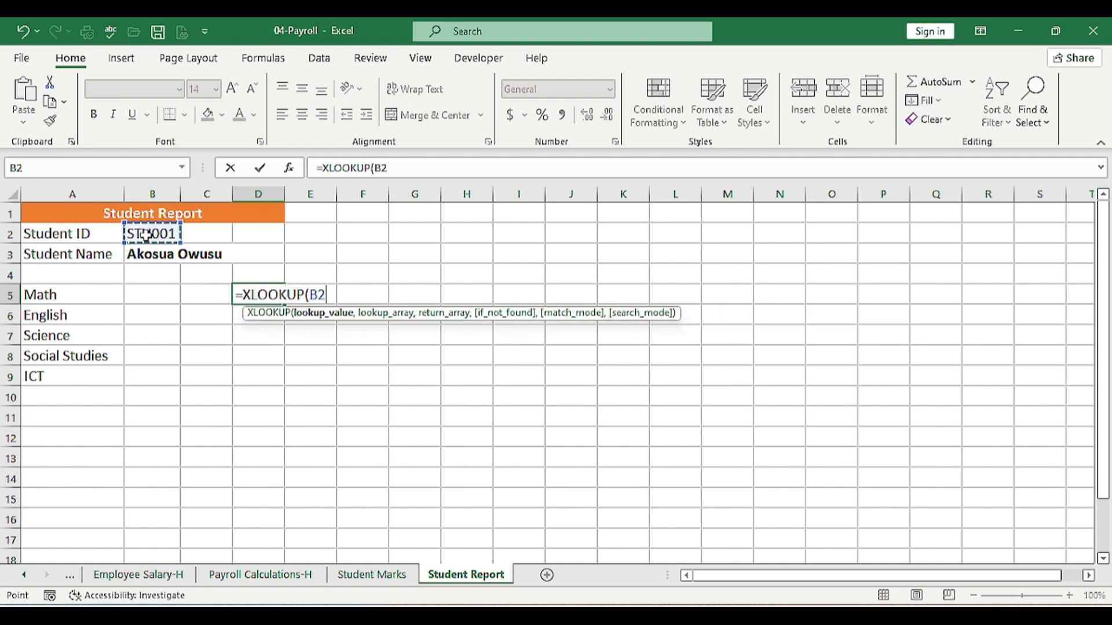
pyautogui.write(",'Student Report'!A2")
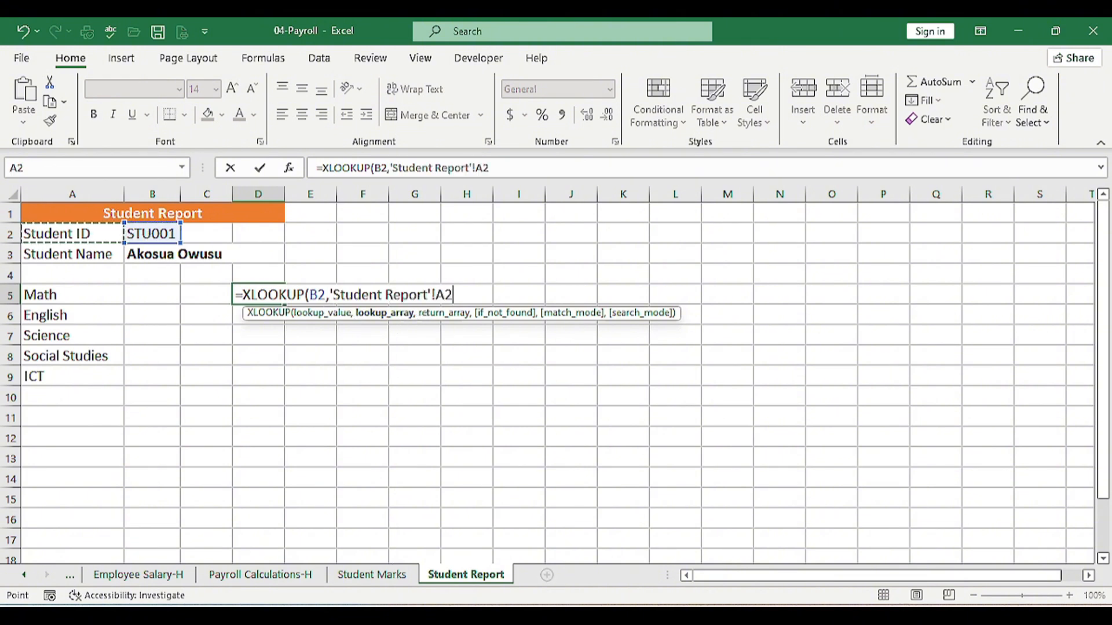
pyautogui.click(372, 575)
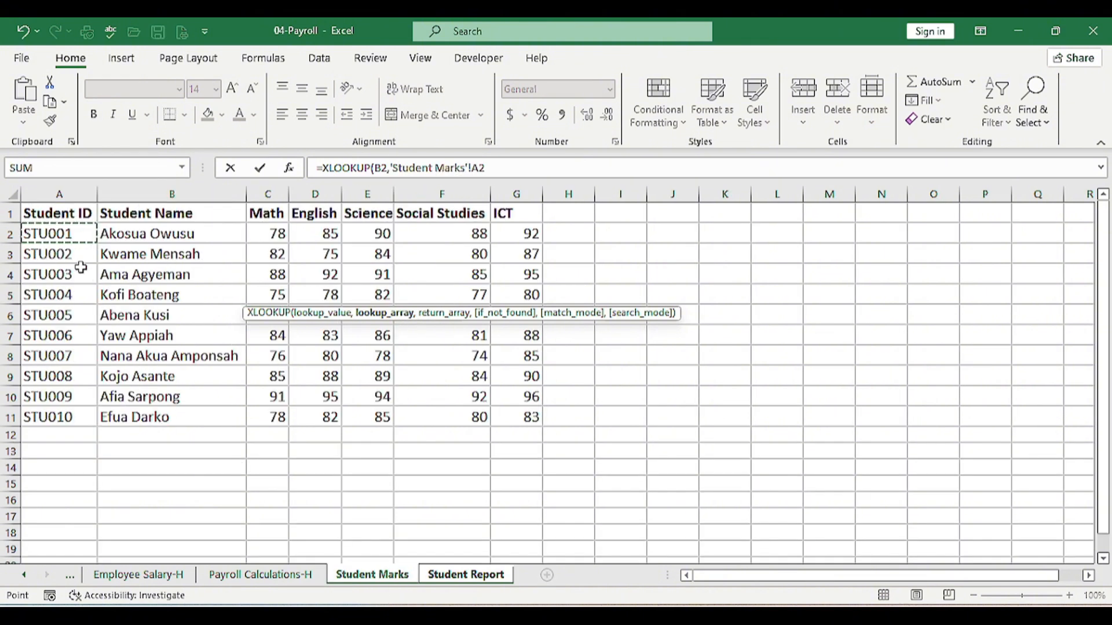
pyautogui.moveTo(72, 234); pyautogui.dragTo(87, 418)
pyautogui.write(',')
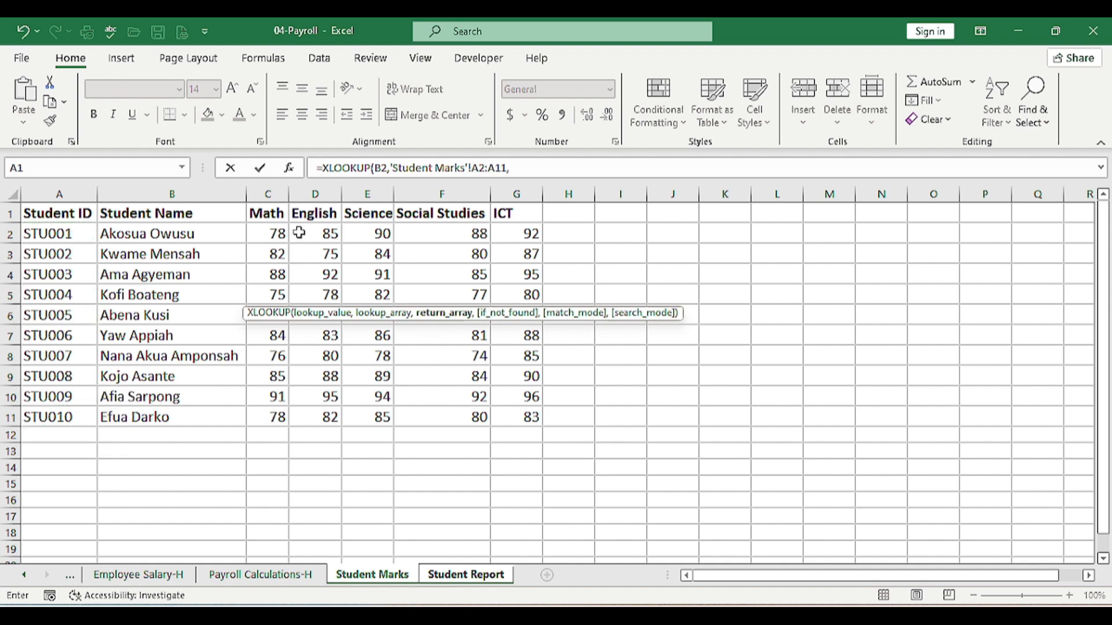
pyautogui.moveTo(279, 233); pyautogui.dragTo(281, 409)
pyautogui.write(',')
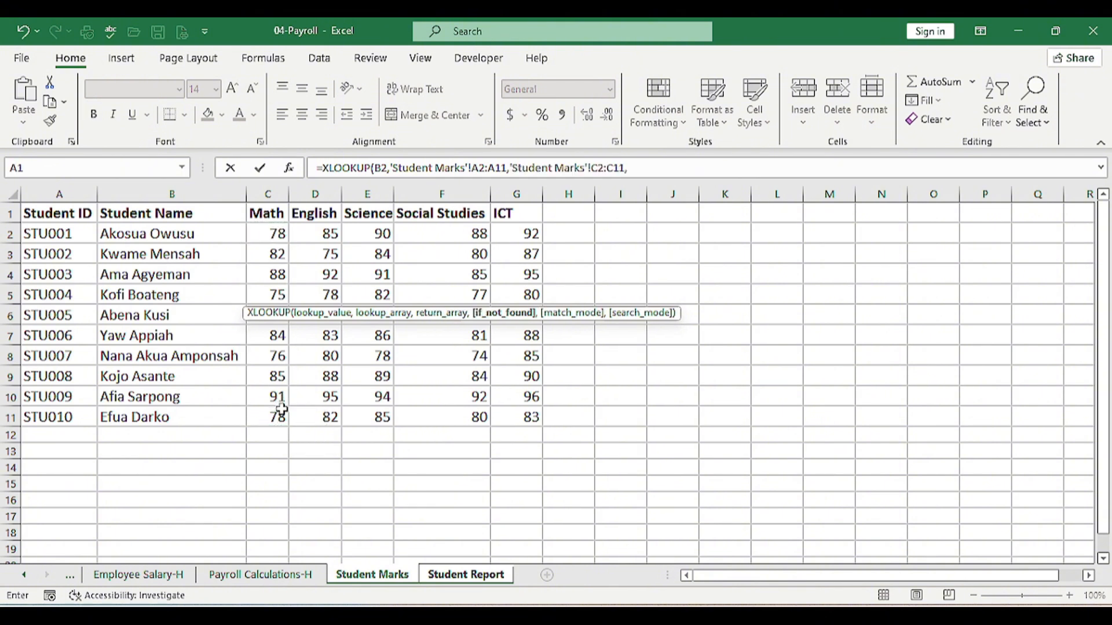
pyautogui.write('"NO RECORD")')
pyautogui.press('Return')
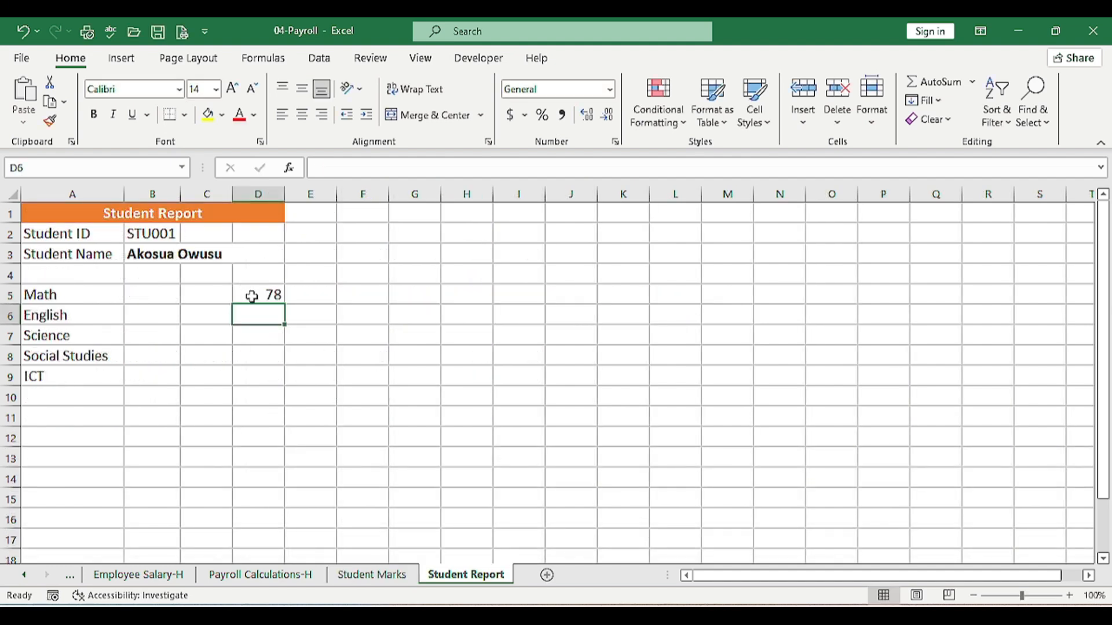
# Test a made-up Student ID 'E' to confirm NO RECORD, then undo to restore STU001
pyautogui.click(251, 296)
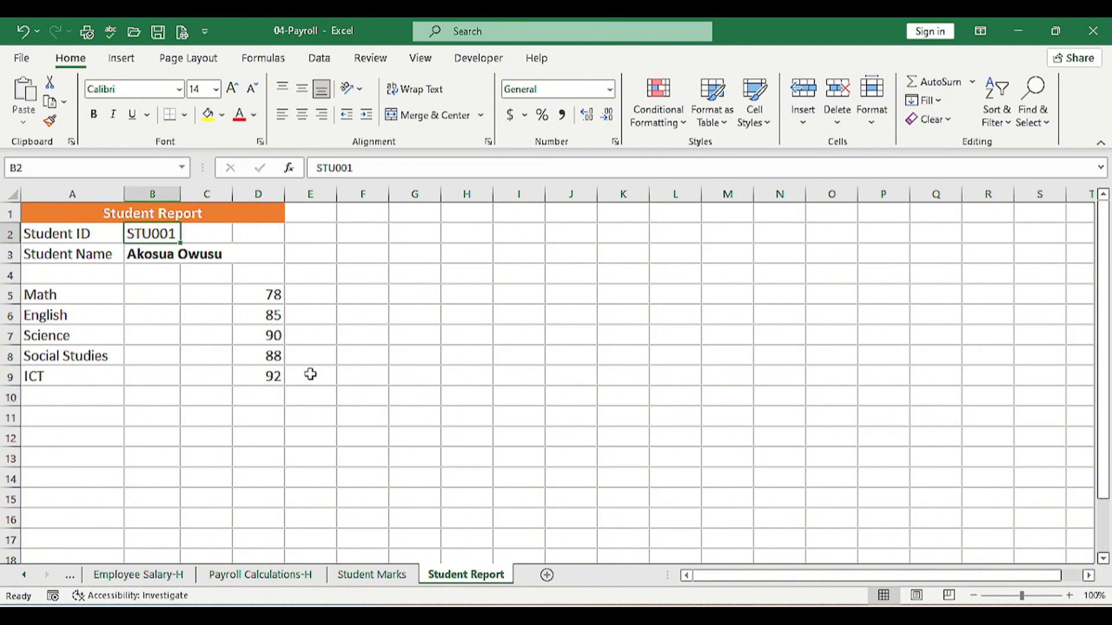
pyautogui.write('E')
pyautogui.press('Return')
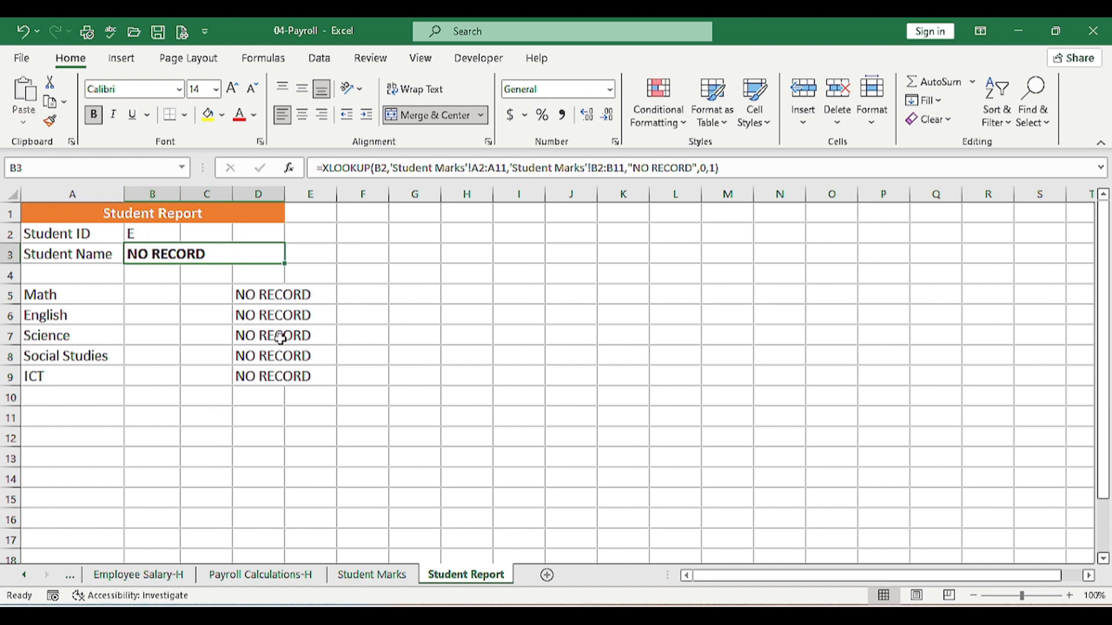
pyautogui.hotkey('ctrl', 'z')
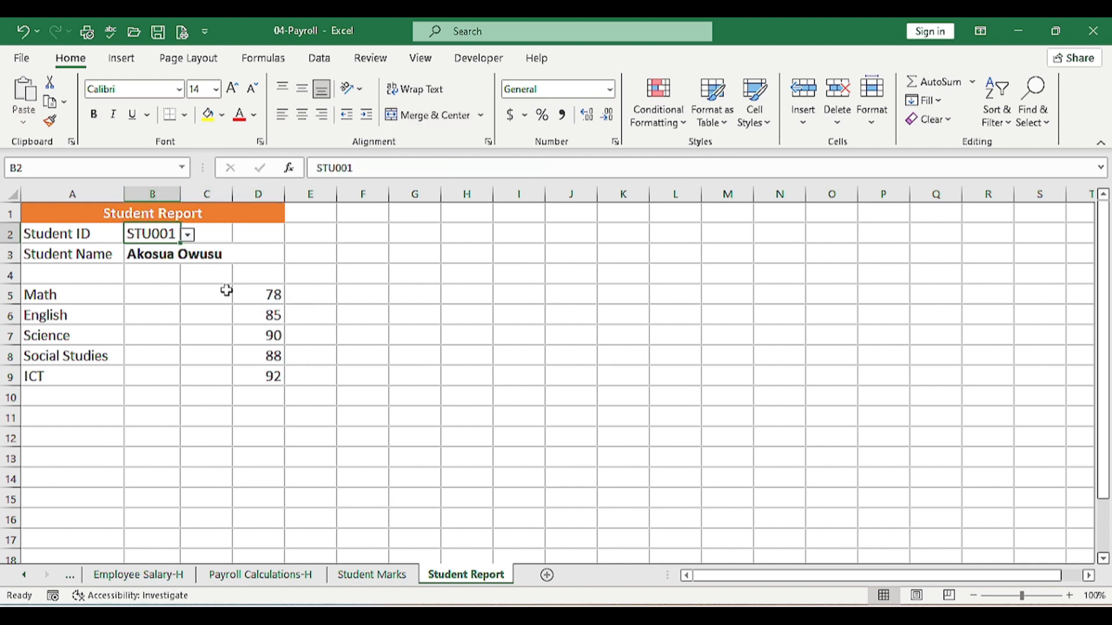
# Pick STU002, then STU007, from the Student ID dropdown to check the report updates
pyautogui.click(188, 235)
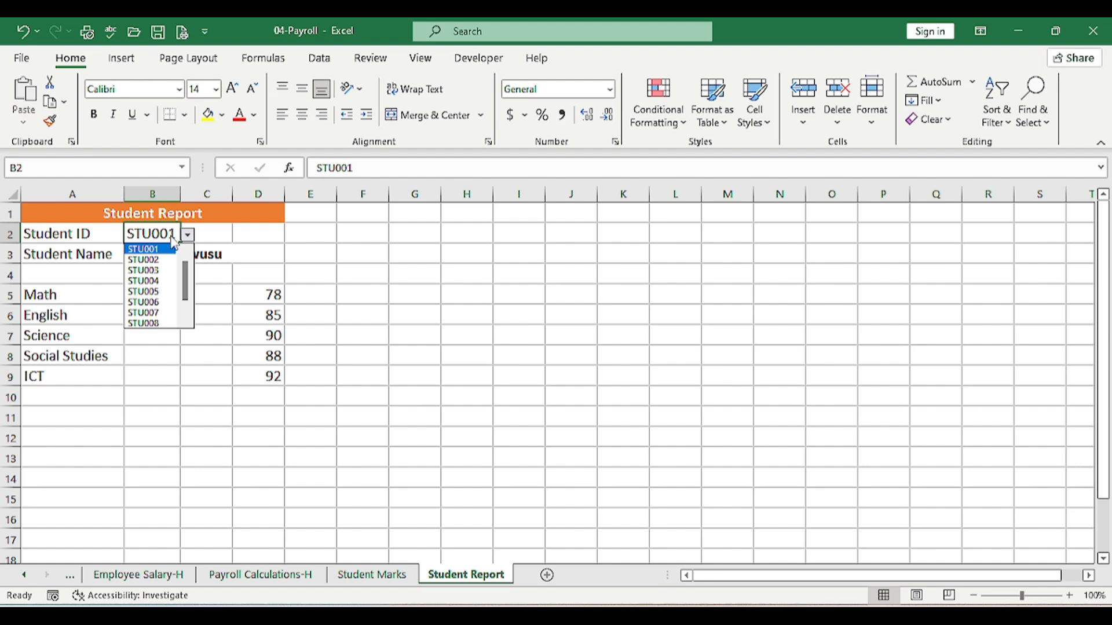
pyautogui.click(150, 260)
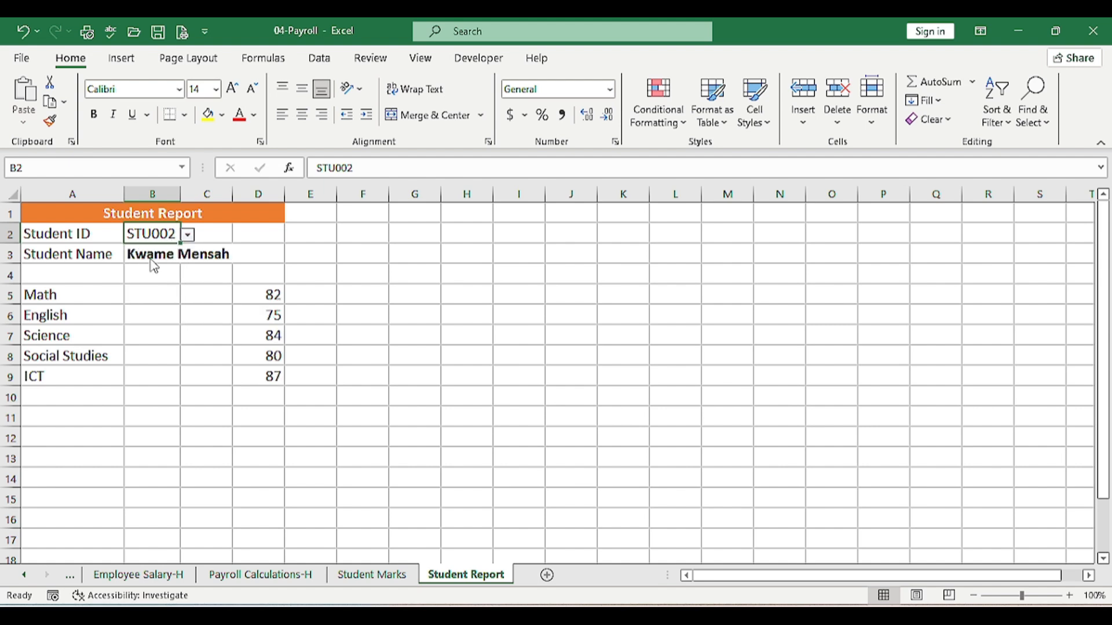
pyautogui.click(188, 234)
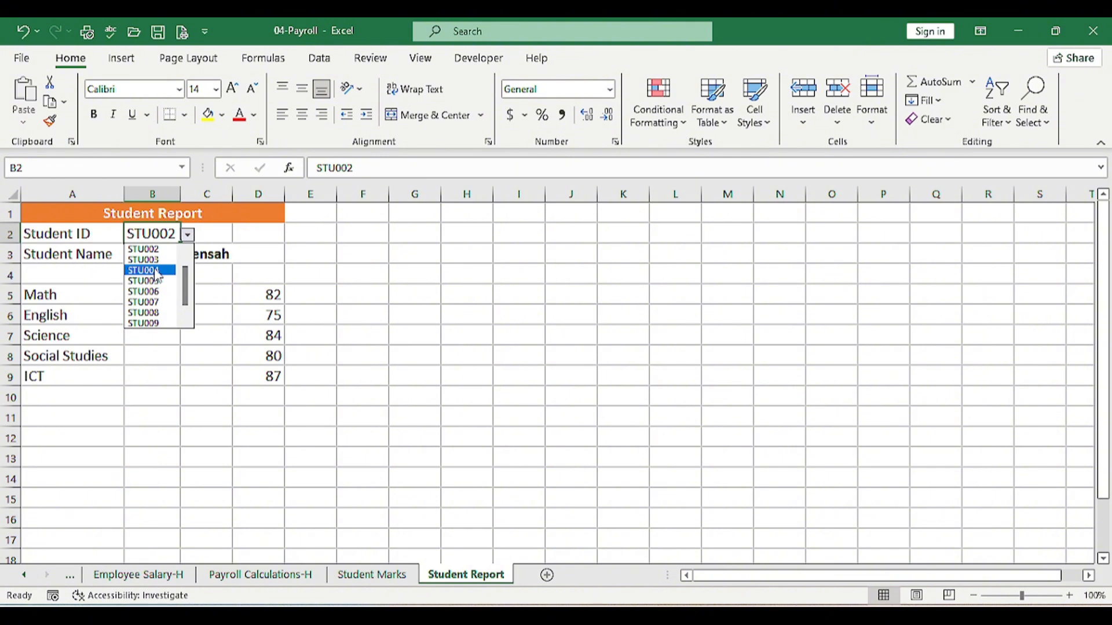
pyautogui.click(156, 302)
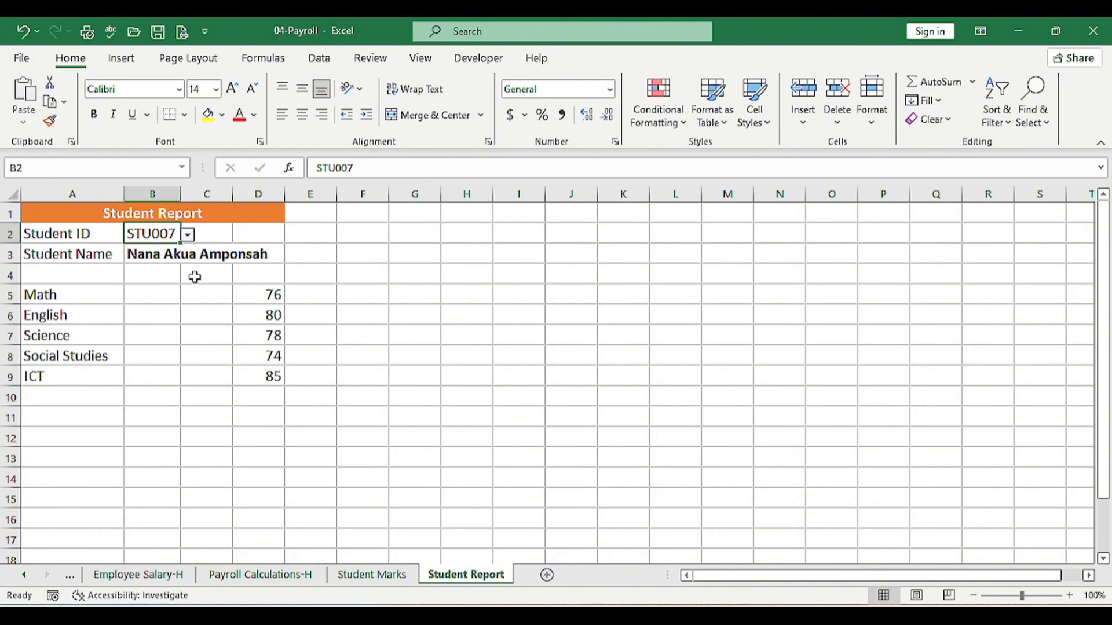